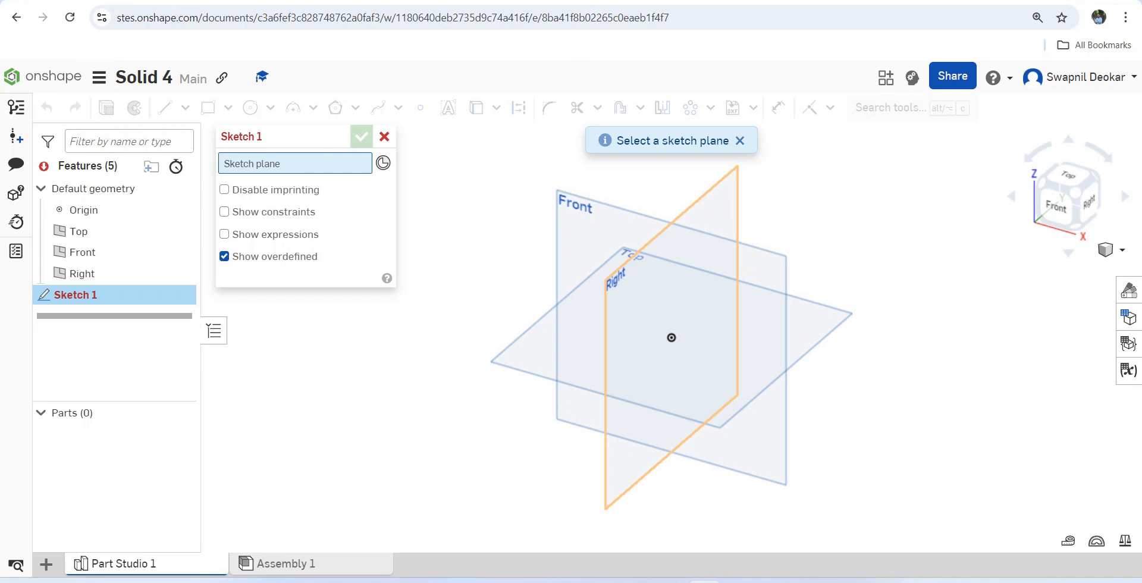
Step: Start a sketch on the Right plane and draw a corner rectangle from the origin, about 125 mm wide and 67 mm high
right_click(639, 269)
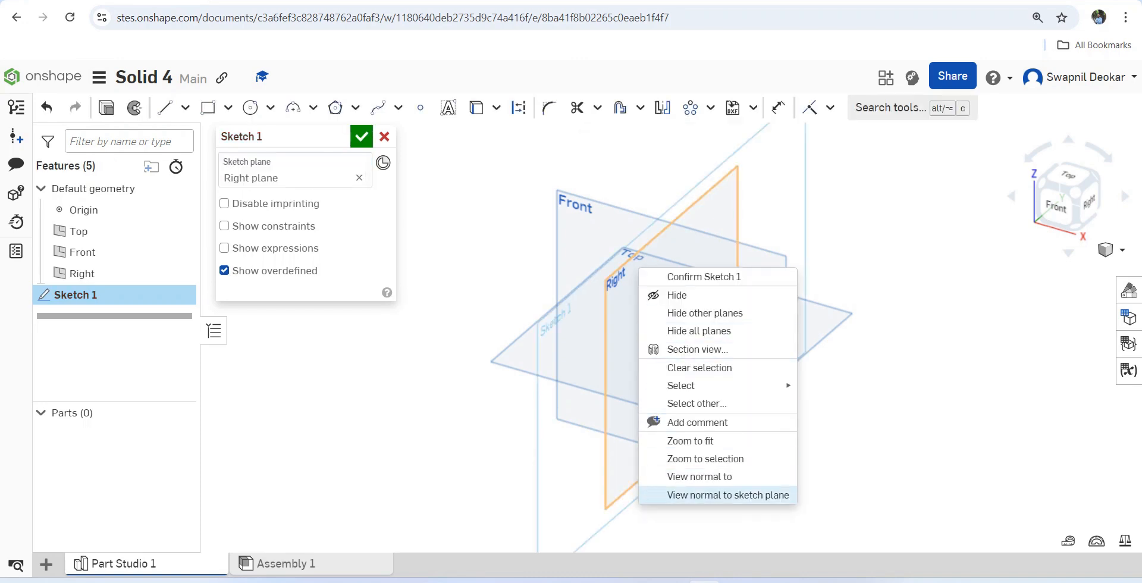
left_click(714, 495)
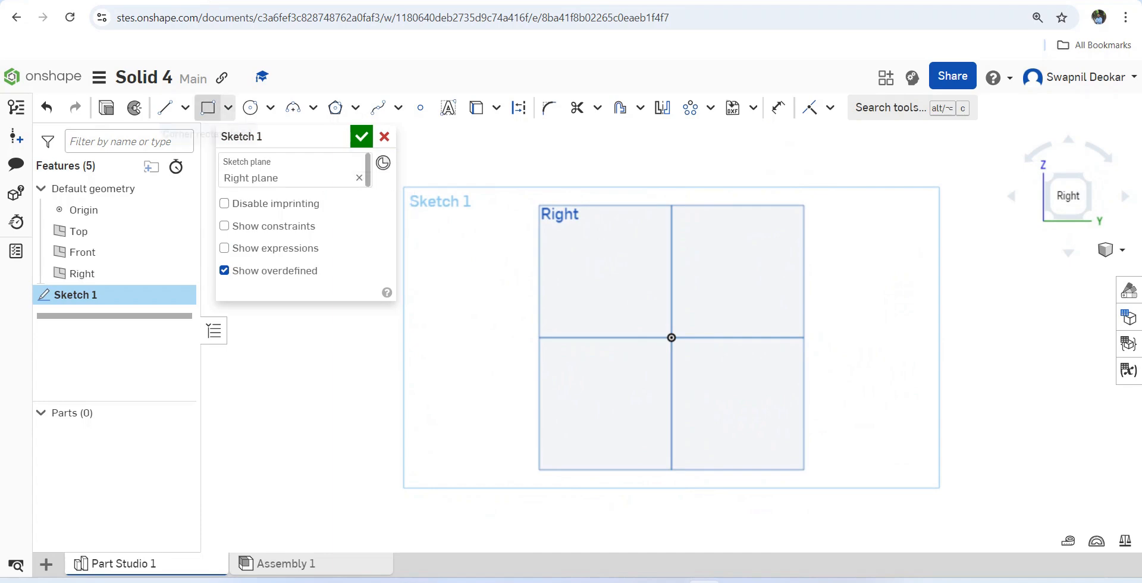
left_click(207, 107)
left_click(671, 337)
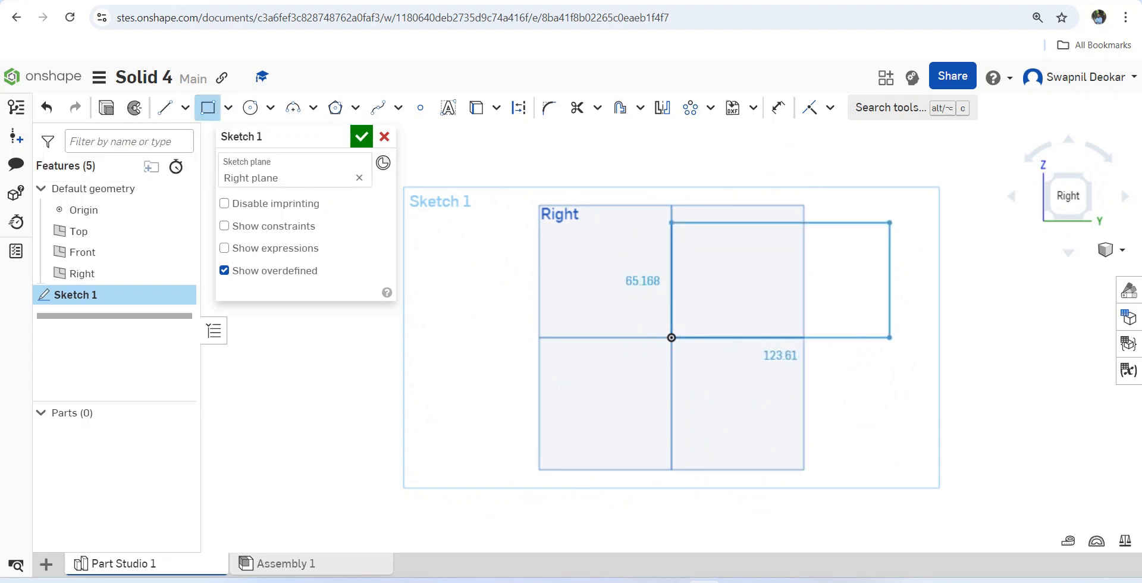
left_click(893, 220)
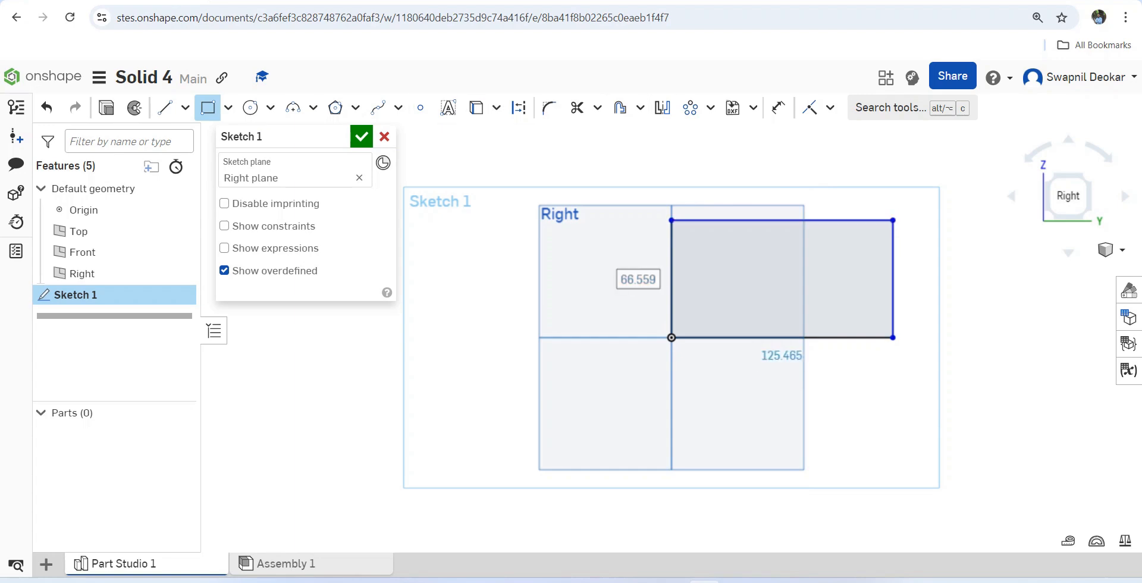
Step: Dimension the rectangle's height as 56 mm
left_click(779, 107)
left_click(671, 280)
left_click(543, 272)
type("56")
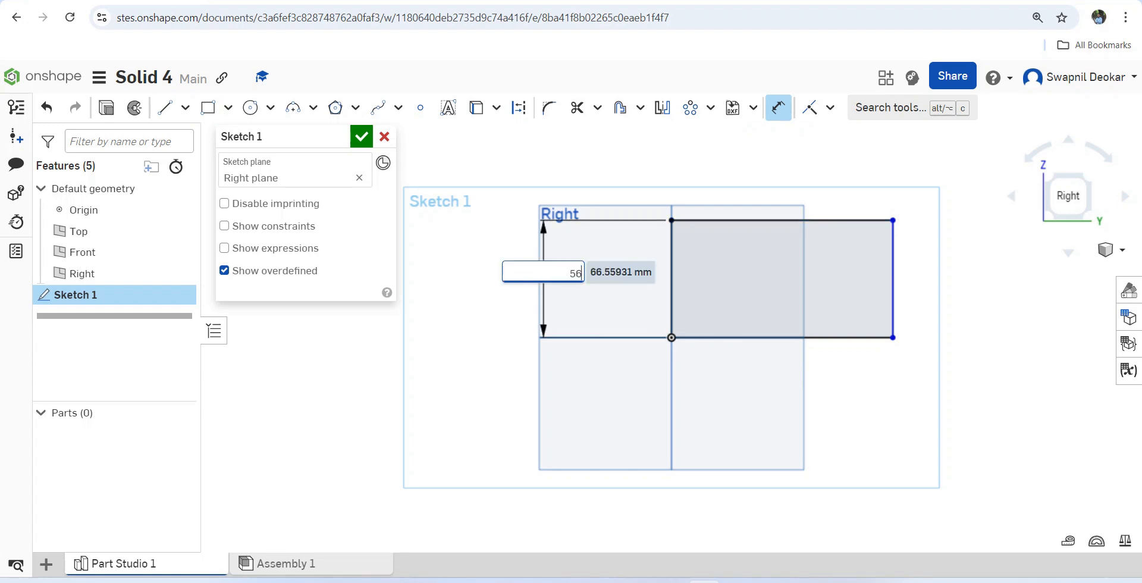
key("Return")
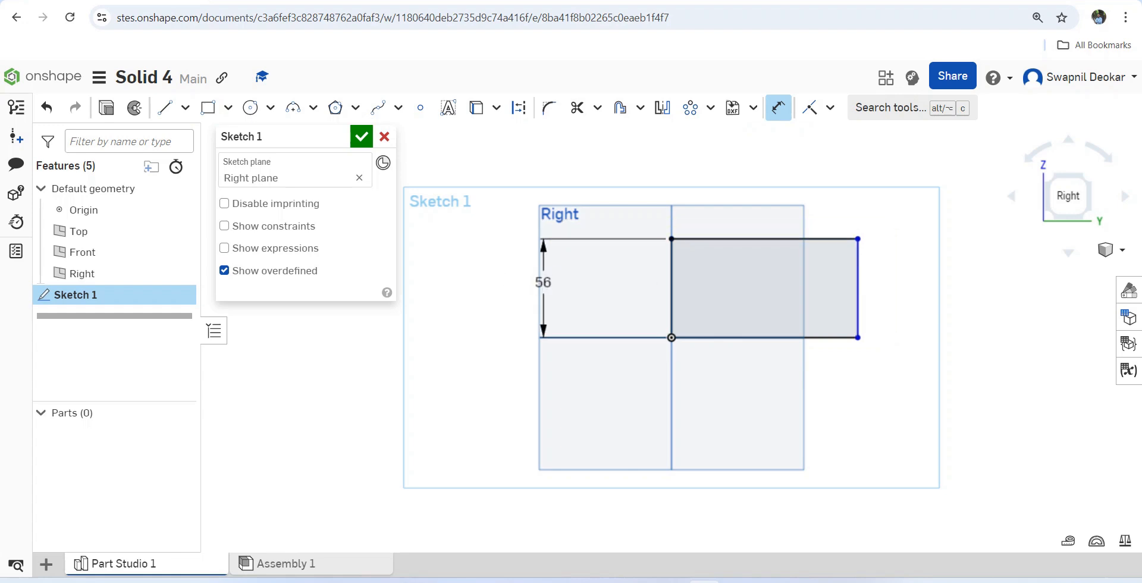
Step: Dimension the rectangle's width with the expression 28+50 mm
left_click(754, 240)
left_click(753, 206)
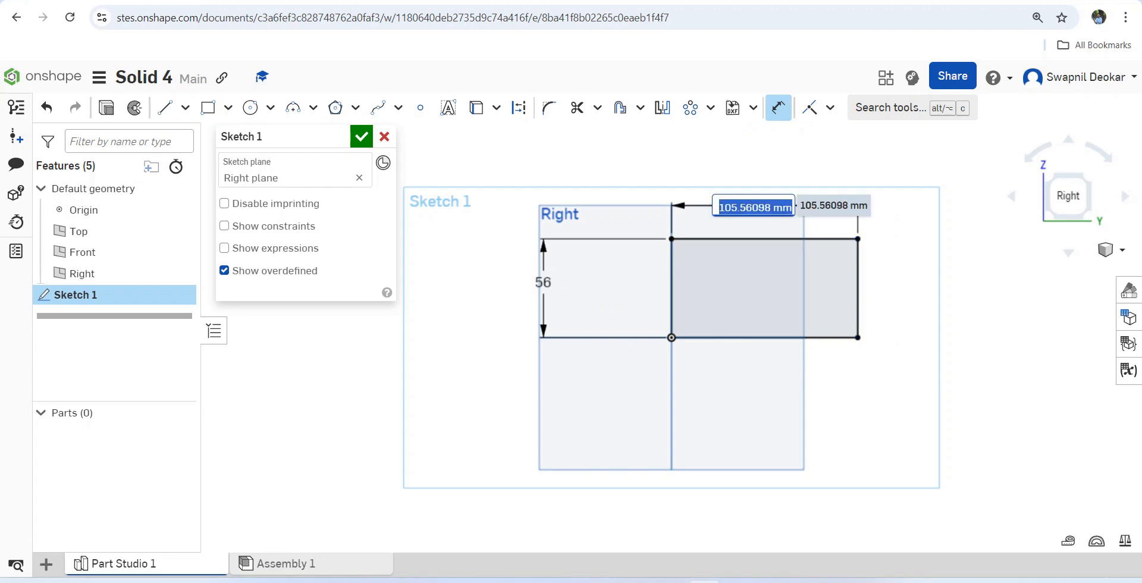
type("28")
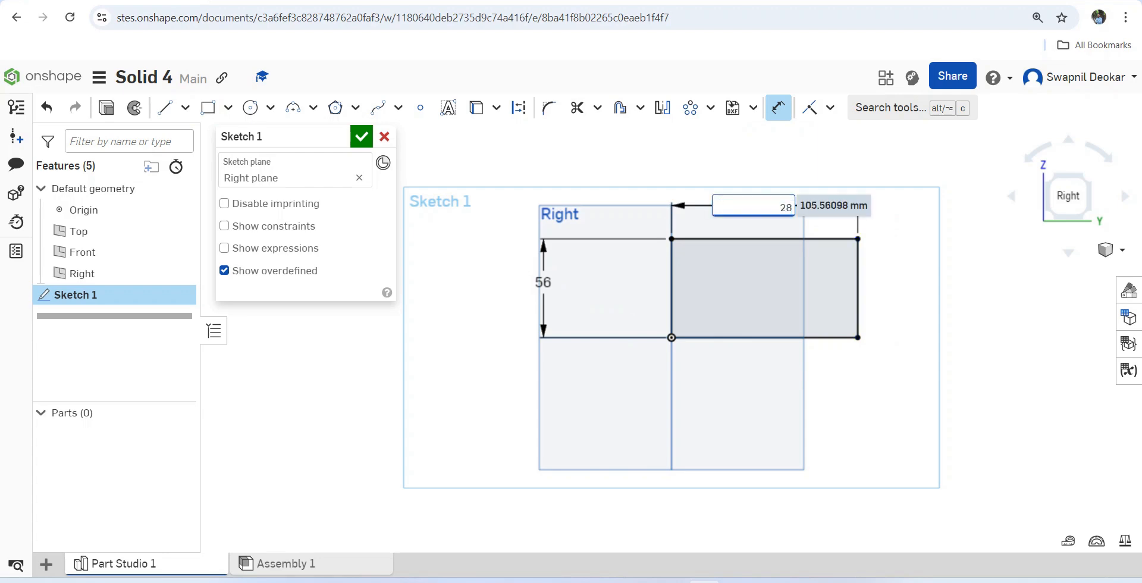
type("+50")
key("Return")
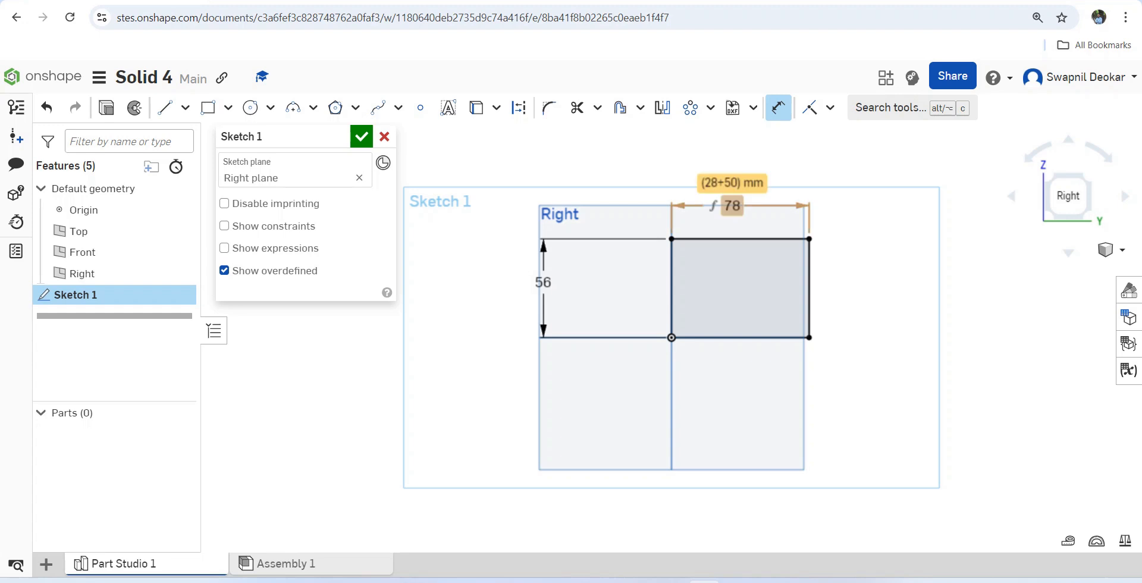
Step: Edit the rectangle's width expression so that it gives 84 mm
double_click(732, 205)
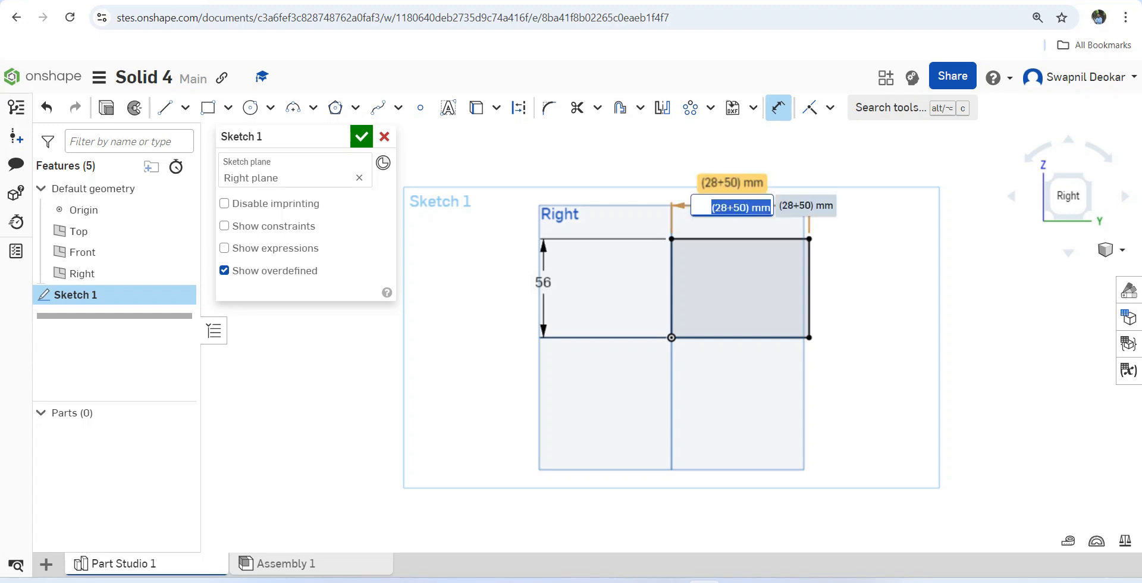
left_click(740, 207)
key("Delete")
type("6")
key("Return")
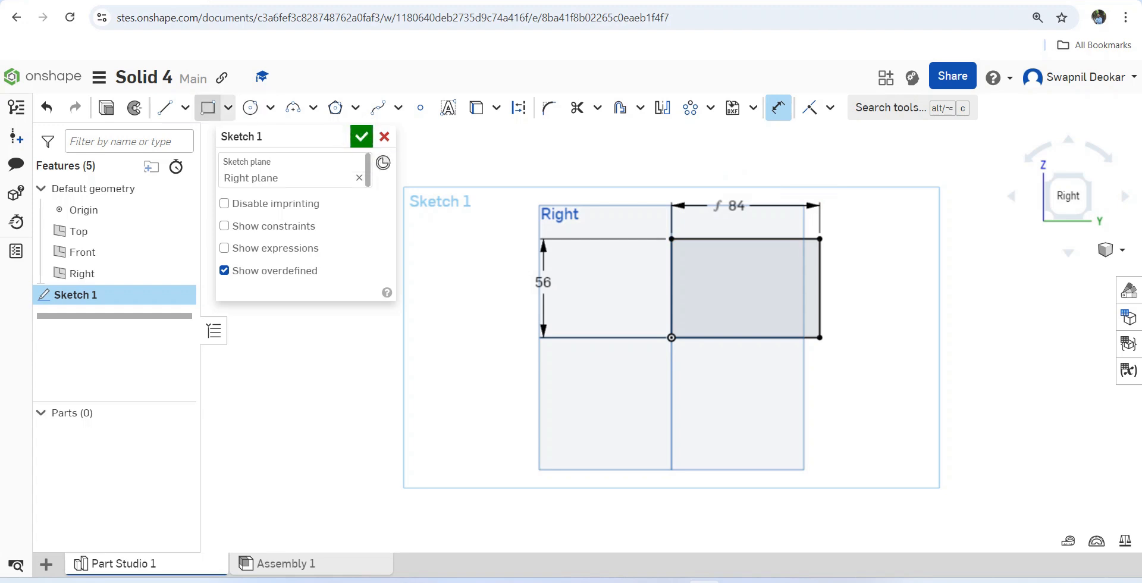
Step: Draw a 56 mm circle centred on the midpoint of the rectangle's far vertical edge and a concentric circle of about 30 mm inside it
left_click(250, 107)
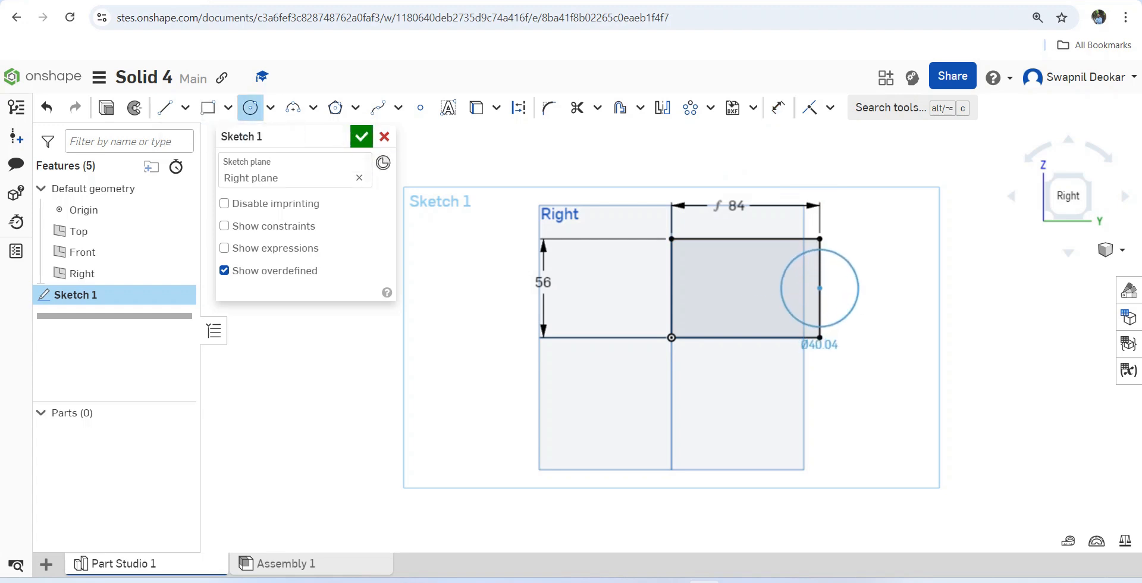
left_click(844, 268)
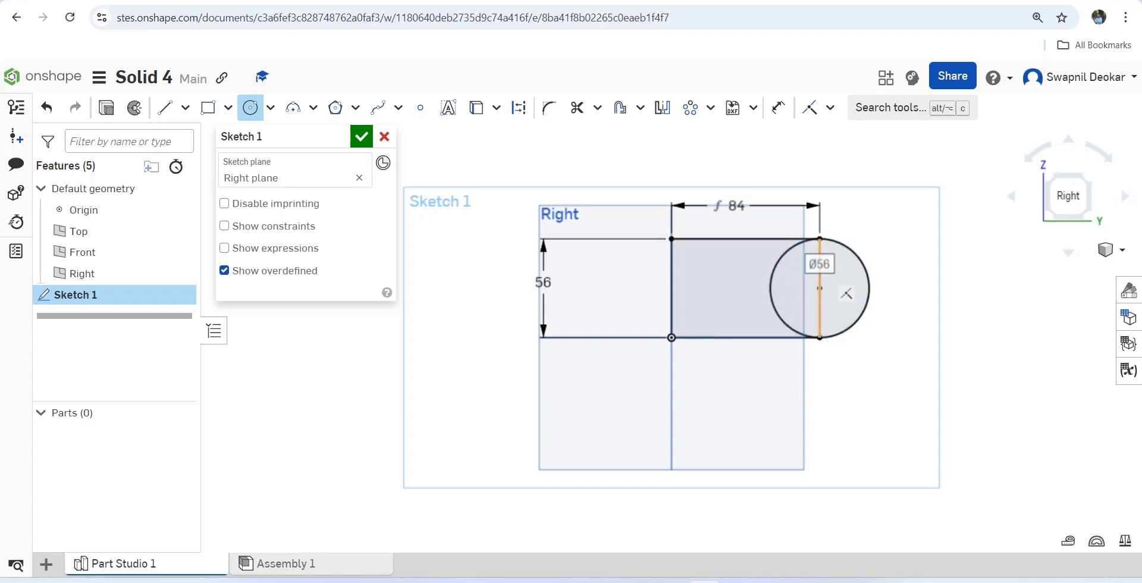
left_click(820, 288)
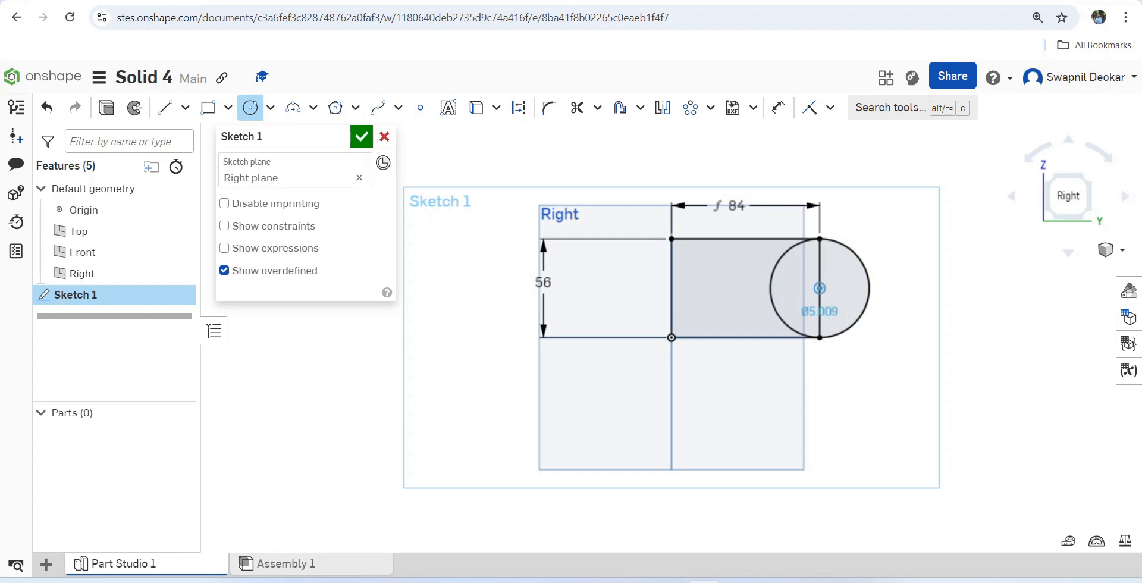
left_click(847, 288)
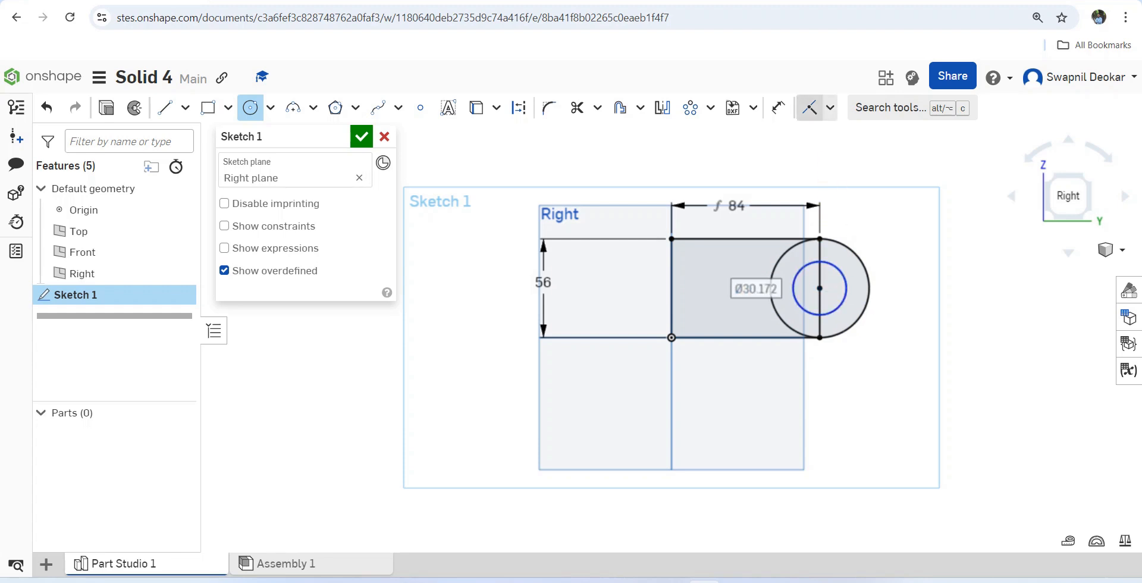
Step: Dimension the inner circle's diameter as 20 mm
left_click(778, 107)
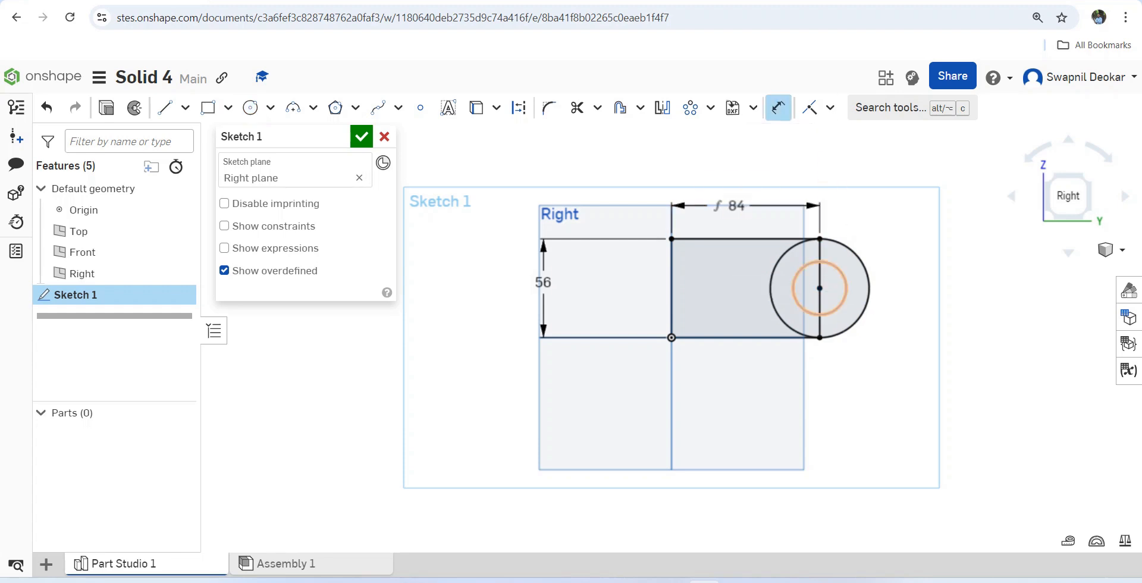
left_click(844, 275)
left_click(920, 244)
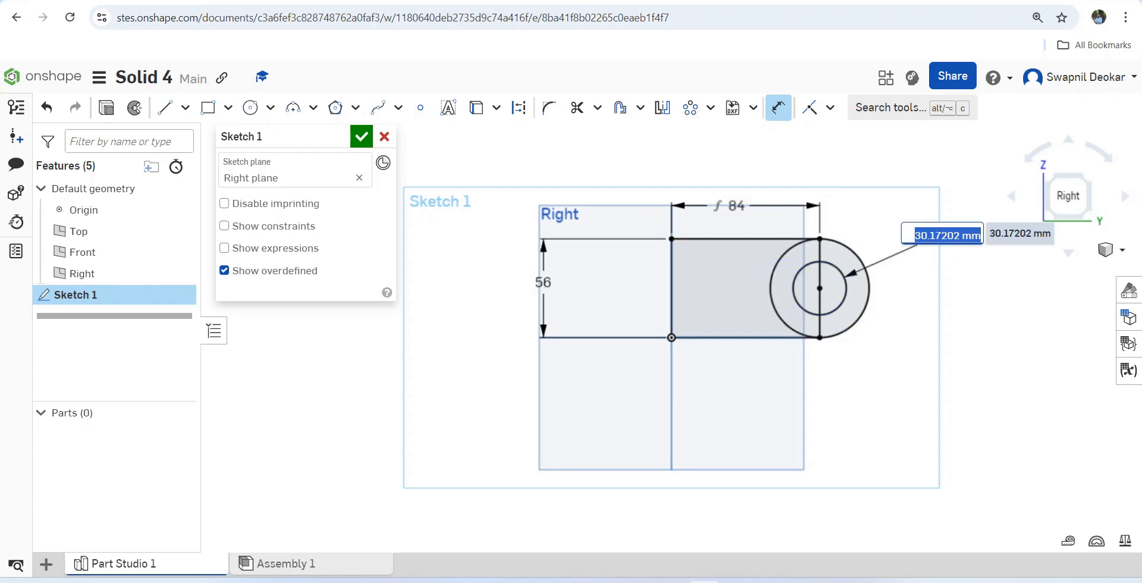
type("20")
key("Return")
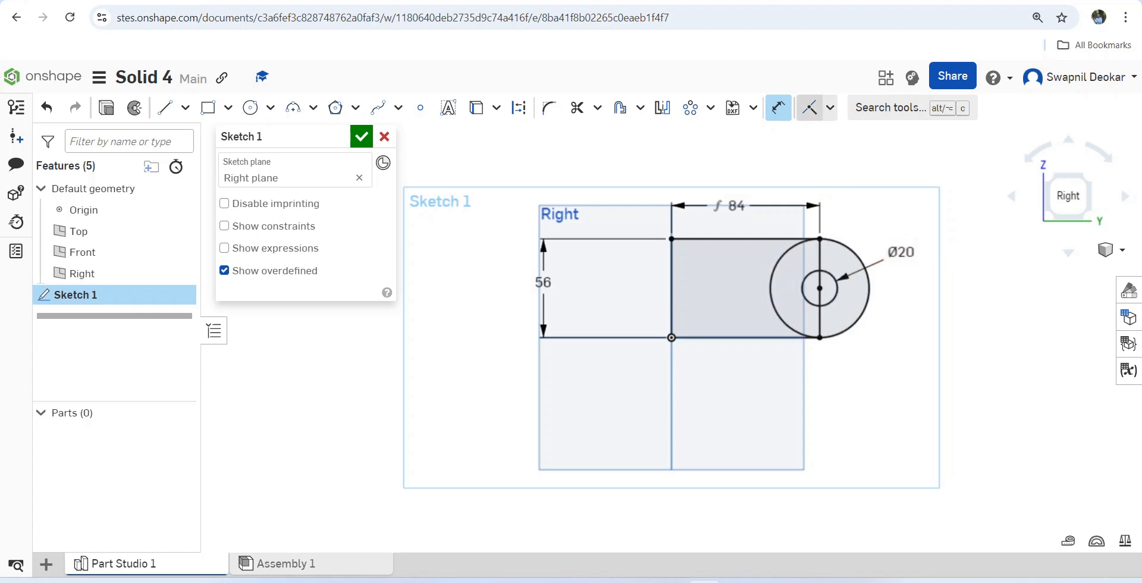
Step: Add a driven diameter dimension to the outer circle and delete the rectangle's 56 mm height dimension
left_click(854, 251)
left_click(910, 205)
key("Return")
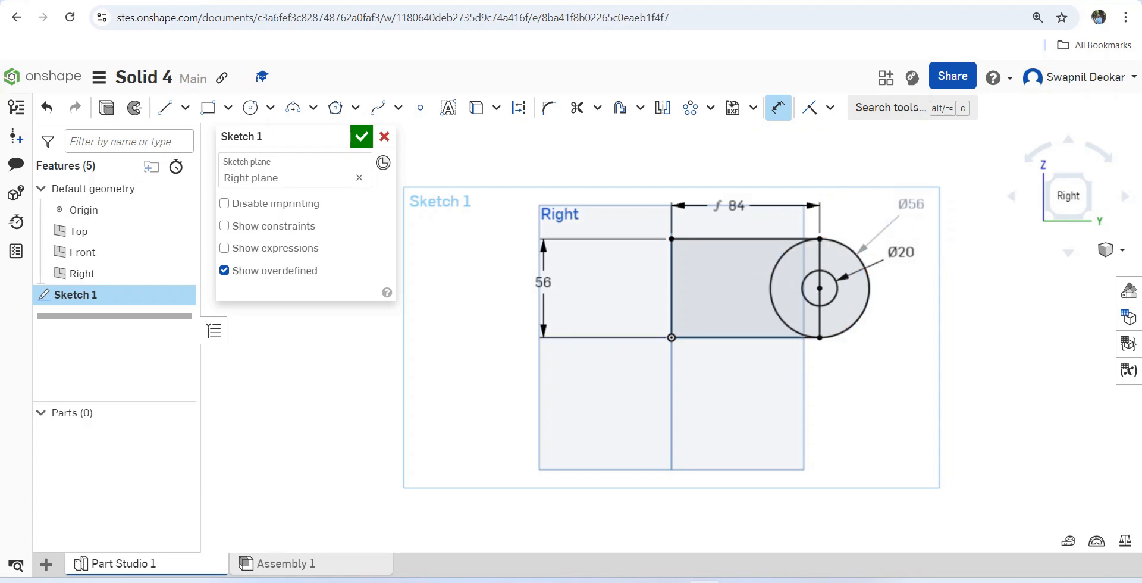
key("Delete")
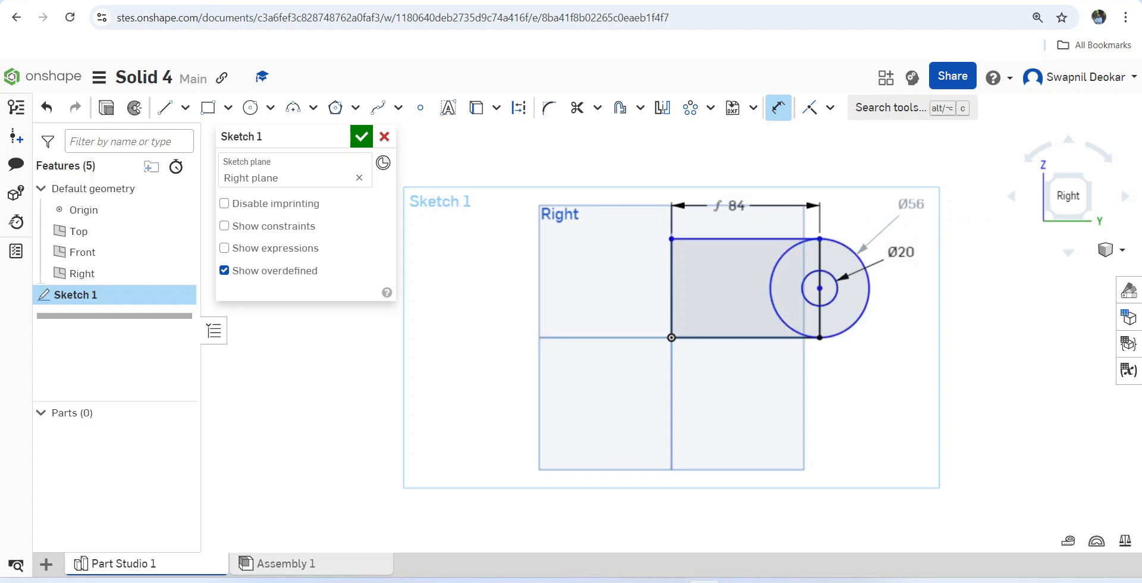
key("ctrl+z")
key("Escape")
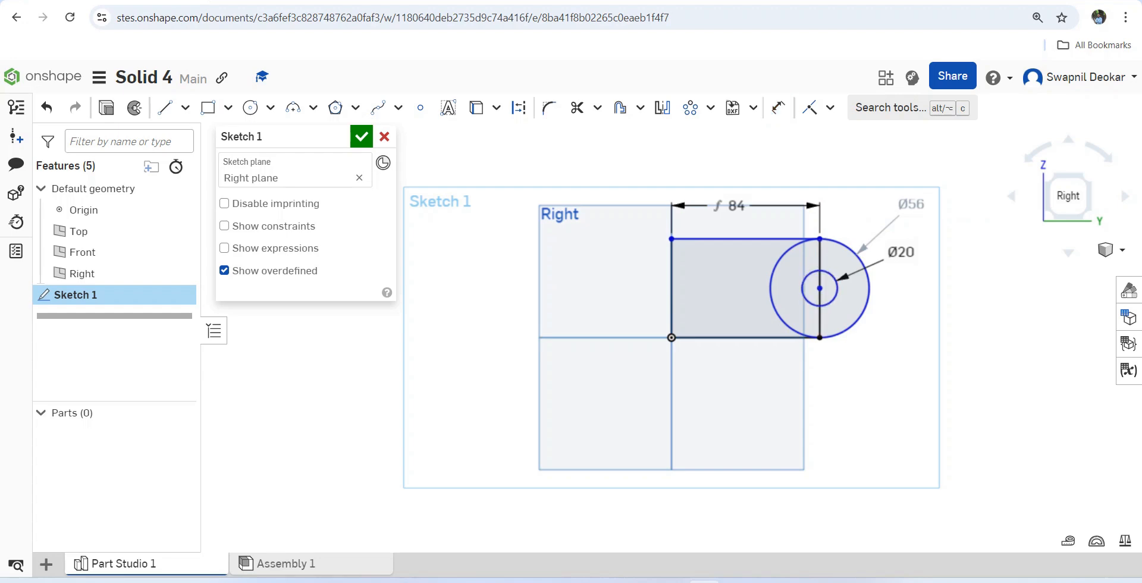
Step: Delete the vertical edge through the circles, trim the outer circle's half inside the rectangle, and finish the sketch
left_click(821, 264)
key("Delete")
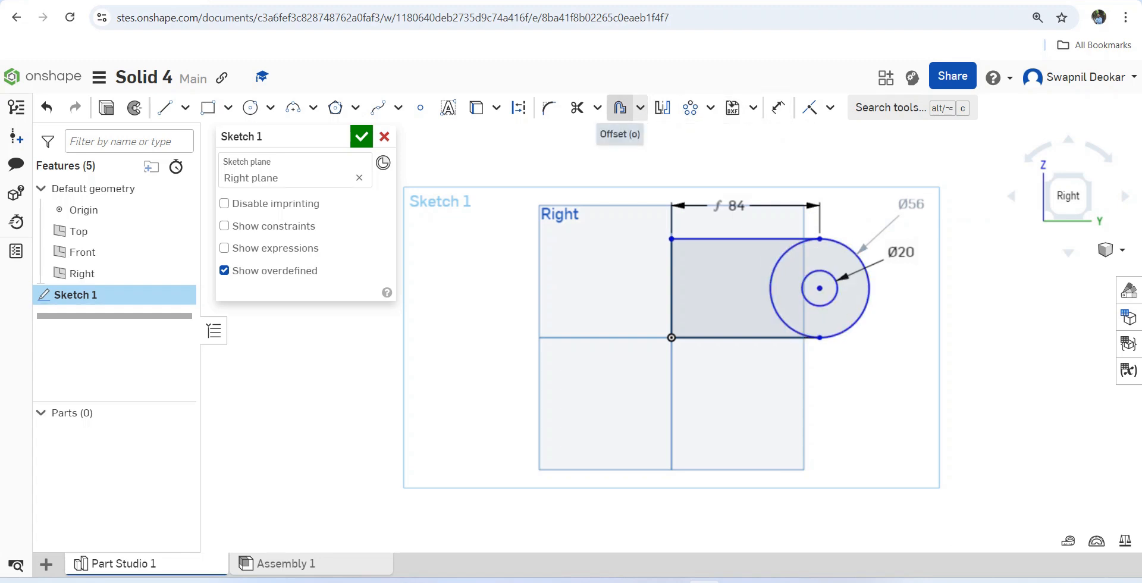
left_click(577, 107)
left_click(771, 285)
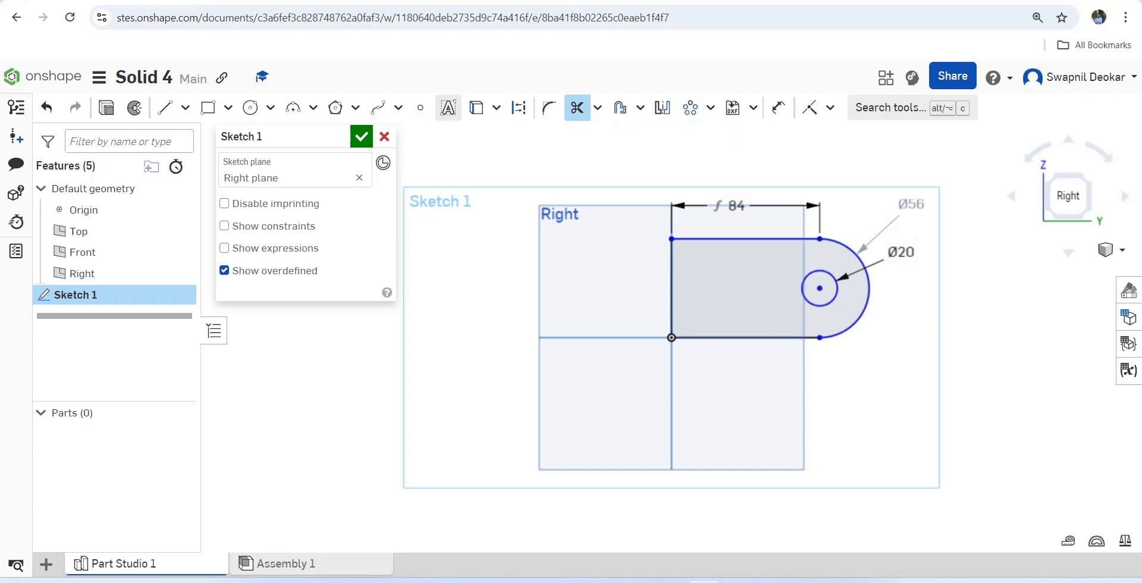
left_click(361, 136)
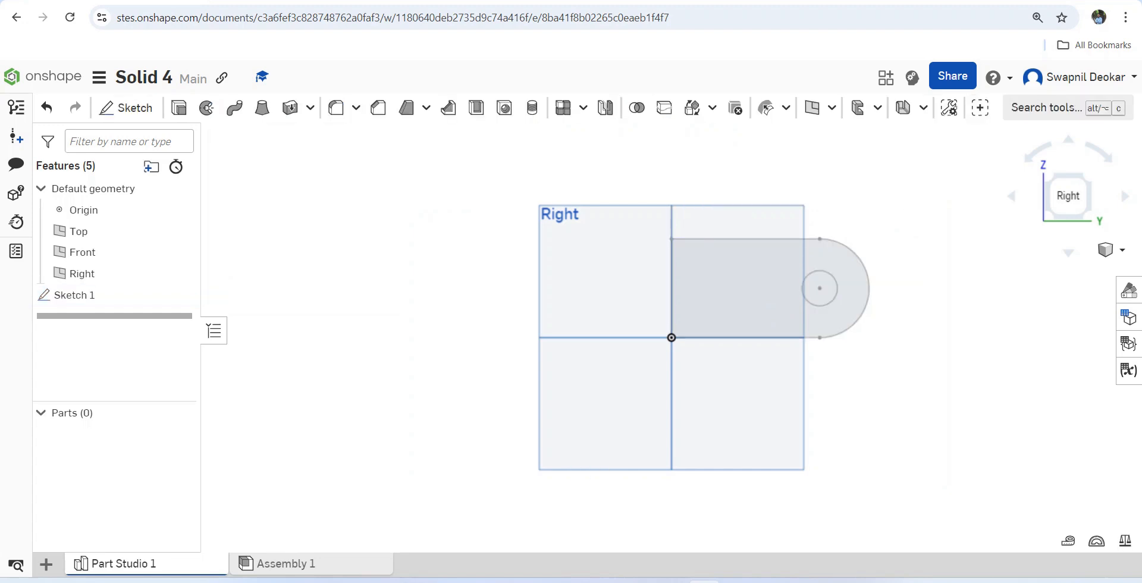
Step: Extrude the rounded profile region around the hole symmetrically as a new solid with a depth of 56 mm
right_click_drag(417, 250, 476, 327)
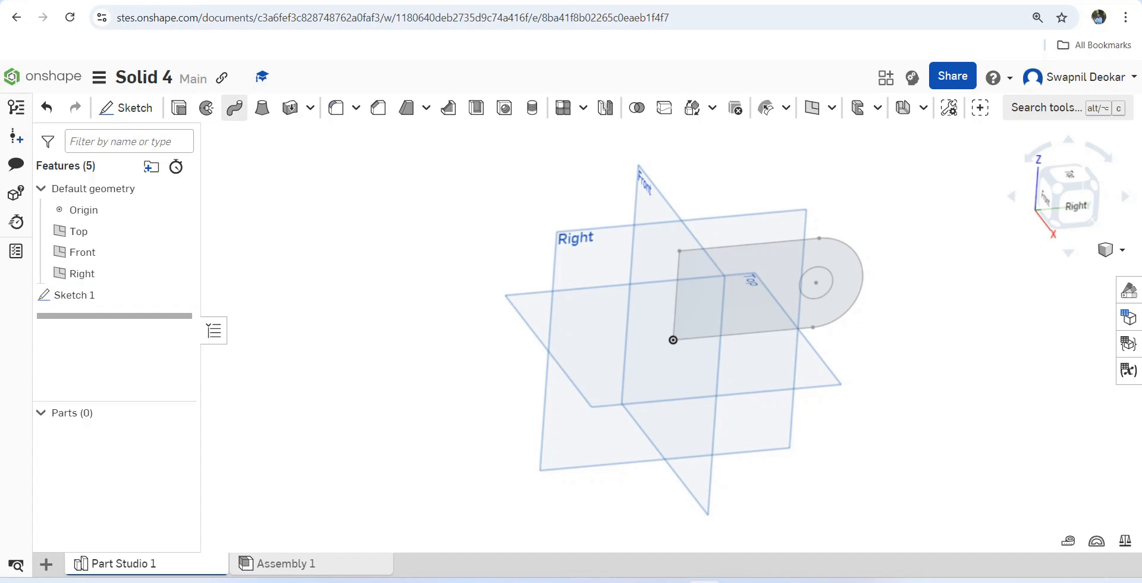
left_click(179, 107)
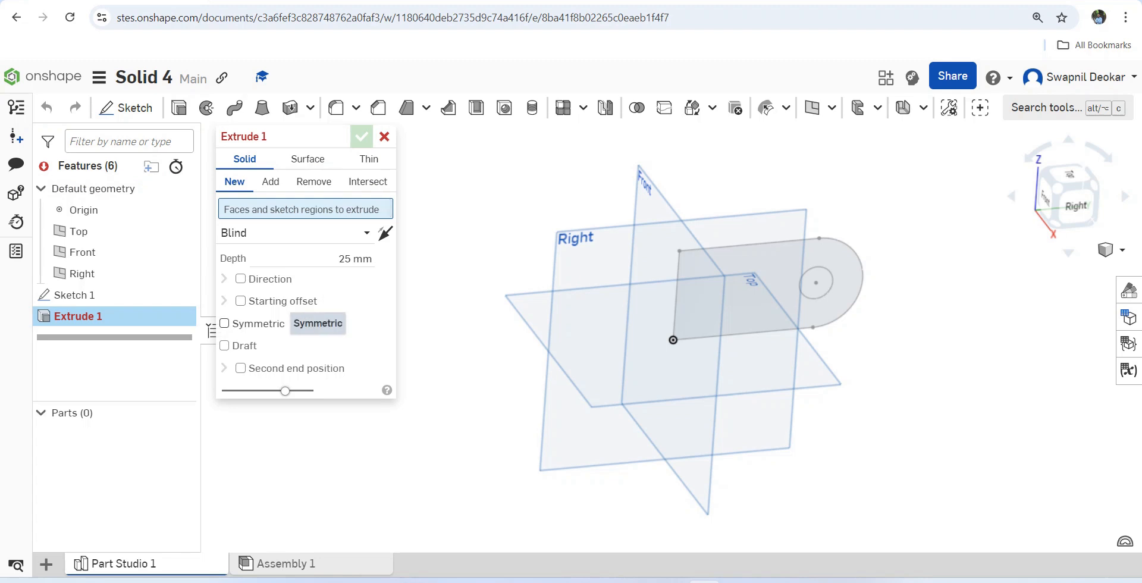
left_click(224, 323)
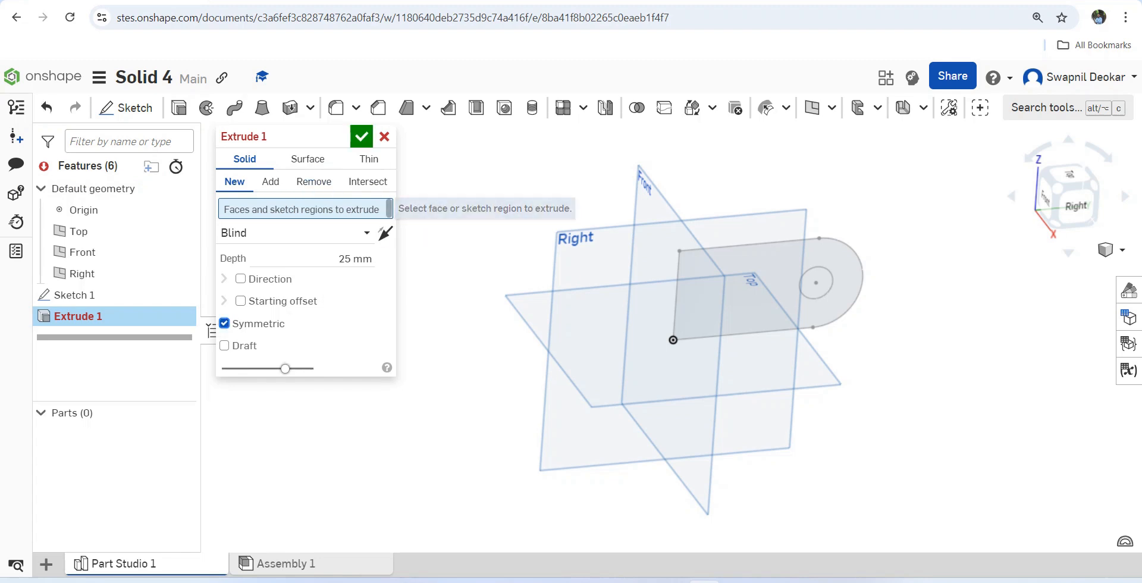
left_click(778, 297)
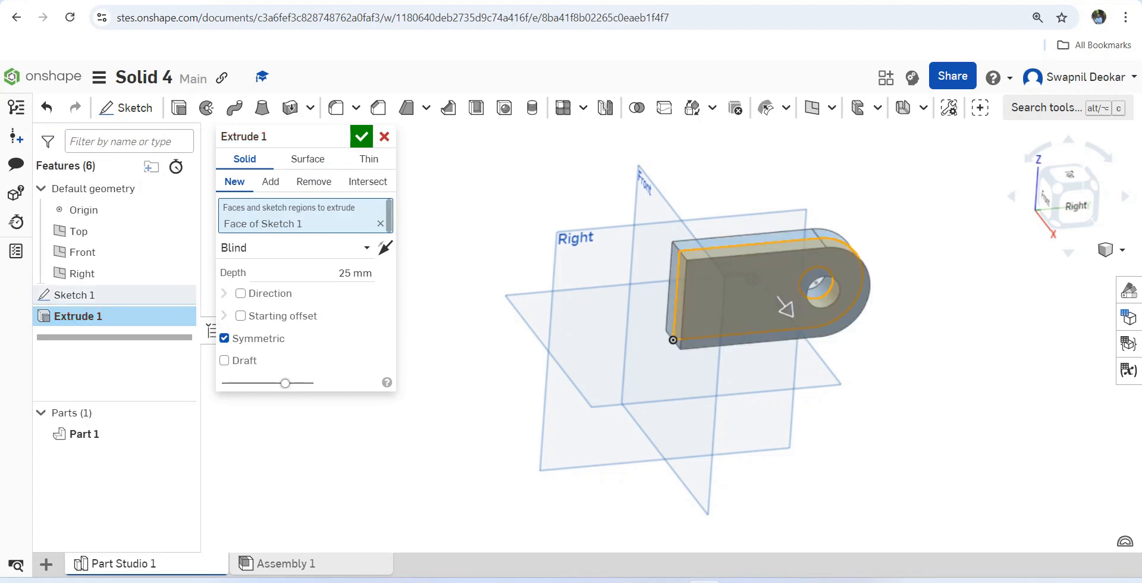
left_click(356, 273)
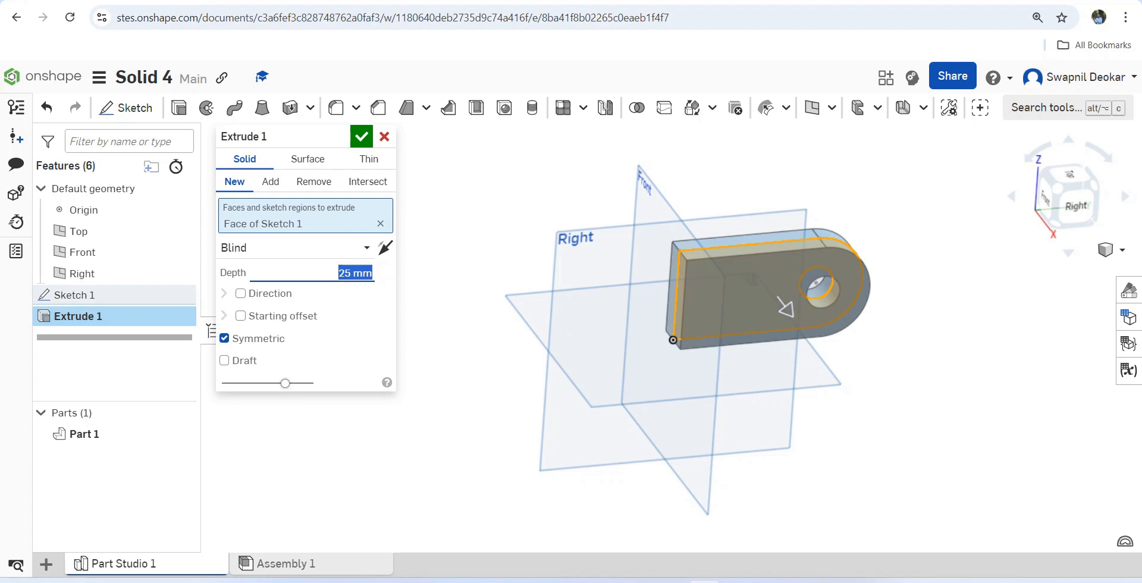
type("56")
key("Return")
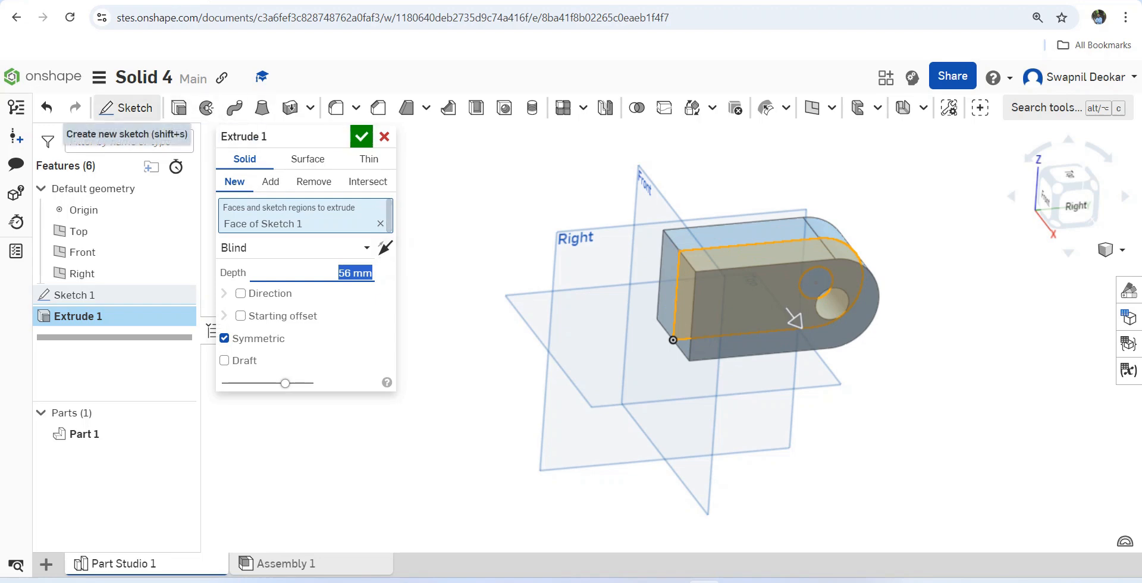
left_click(361, 137)
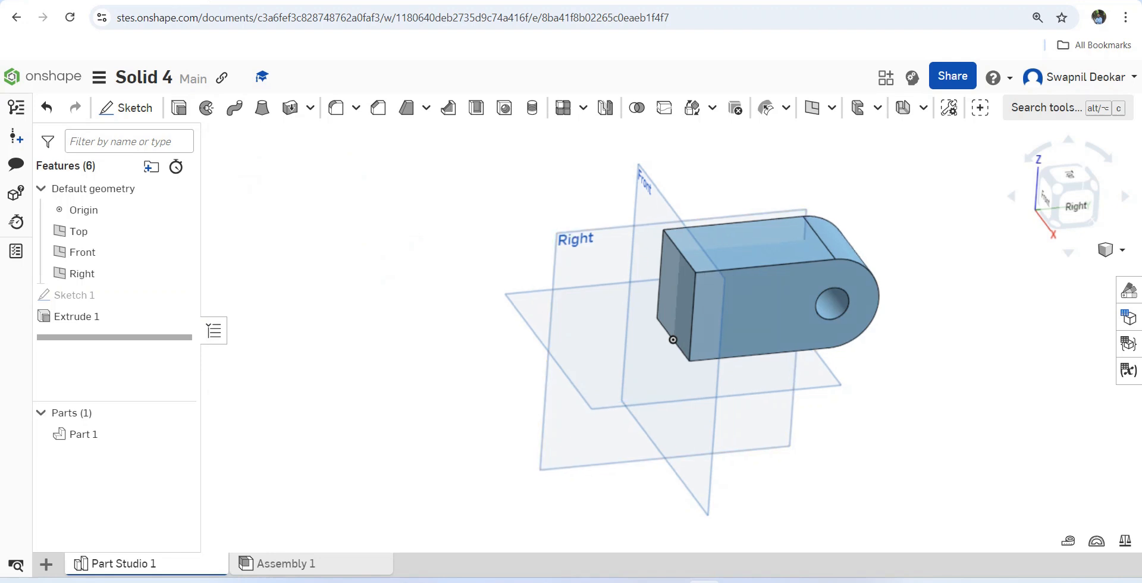
Step: Start a sketch on the block's flat upper face and draw a circle about 24 mm in diameter on the horizontal centreline near the square end
left_click(126, 107)
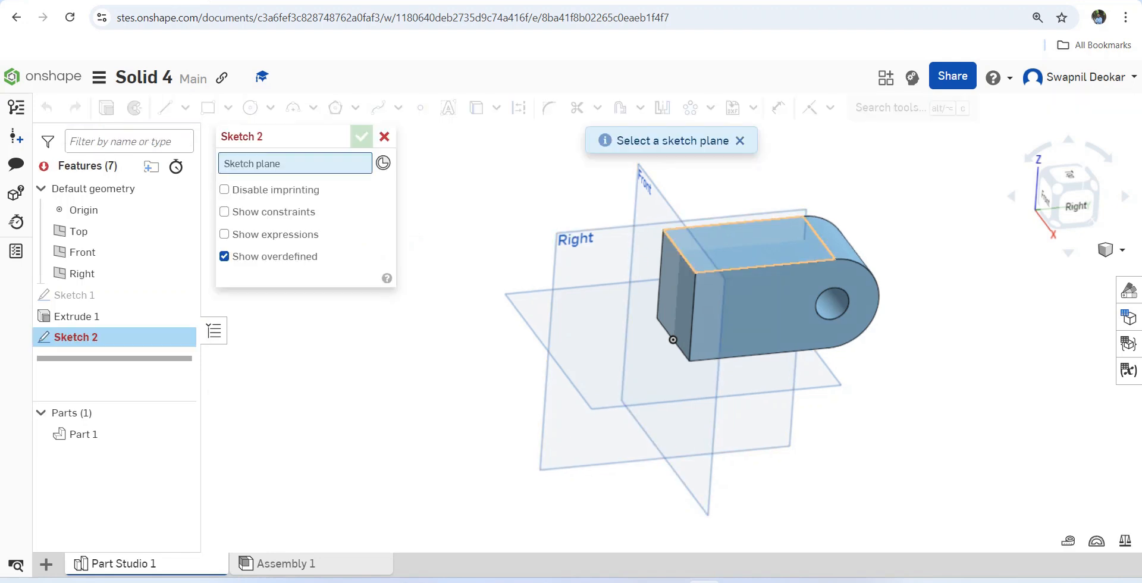
left_click(800, 246)
right_click(803, 249)
left_click(892, 494)
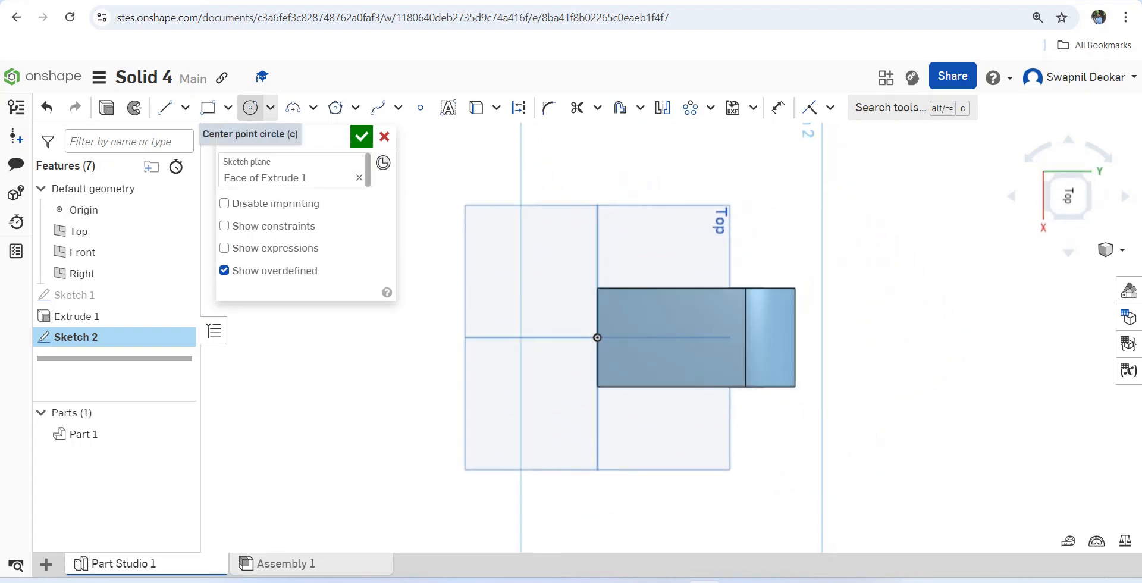
left_click(250, 107)
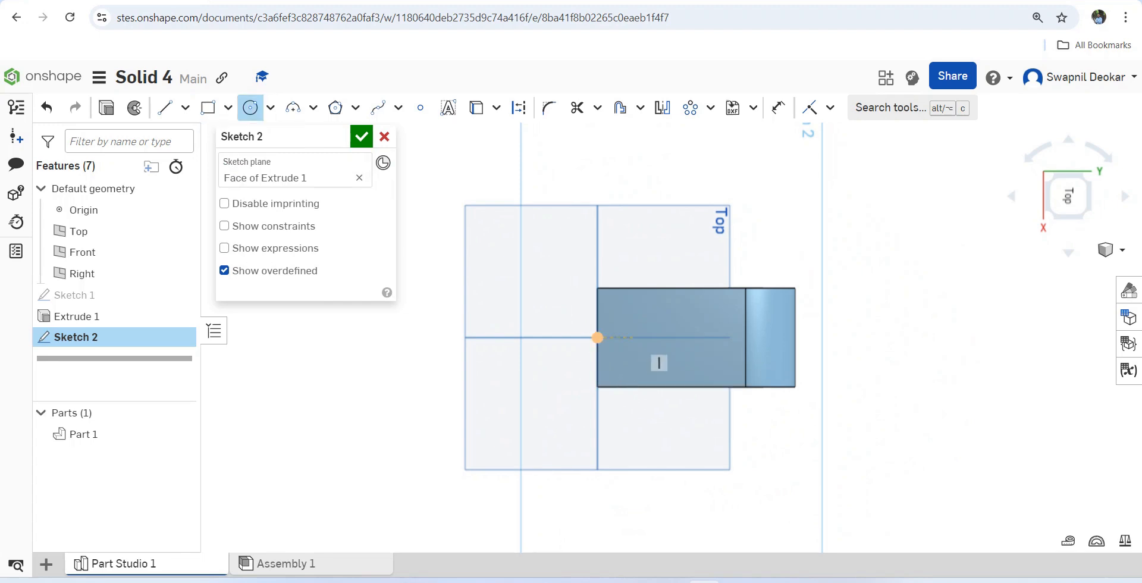
left_click(635, 338)
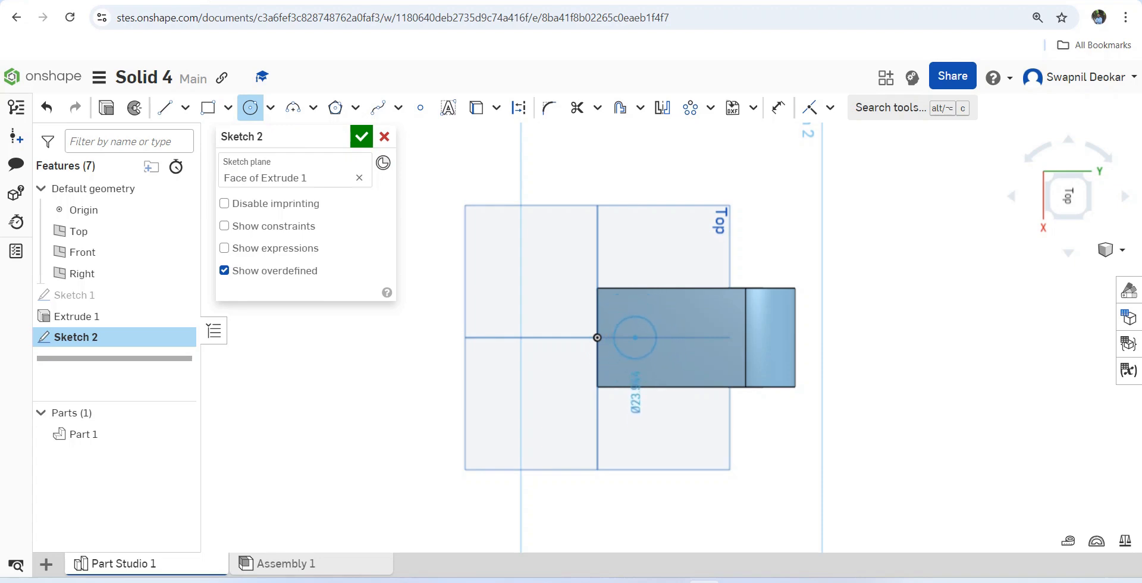
left_click(652, 351)
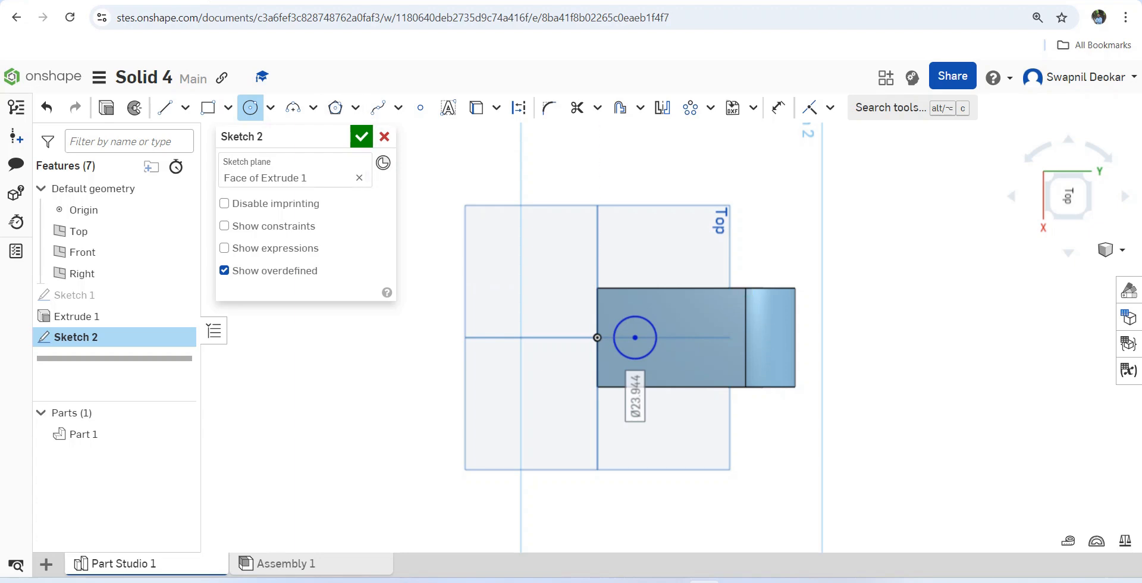
Step: Draw a narrow rectangle about 110 mm long from inside the circle to beyond the block's rounded end
left_click(208, 108)
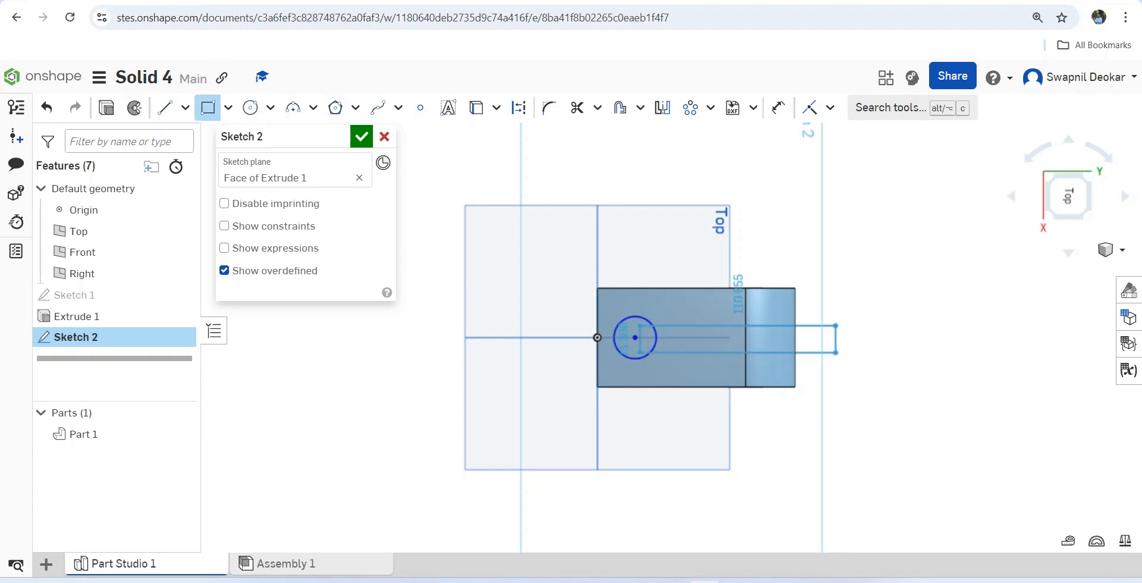
left_click(838, 350)
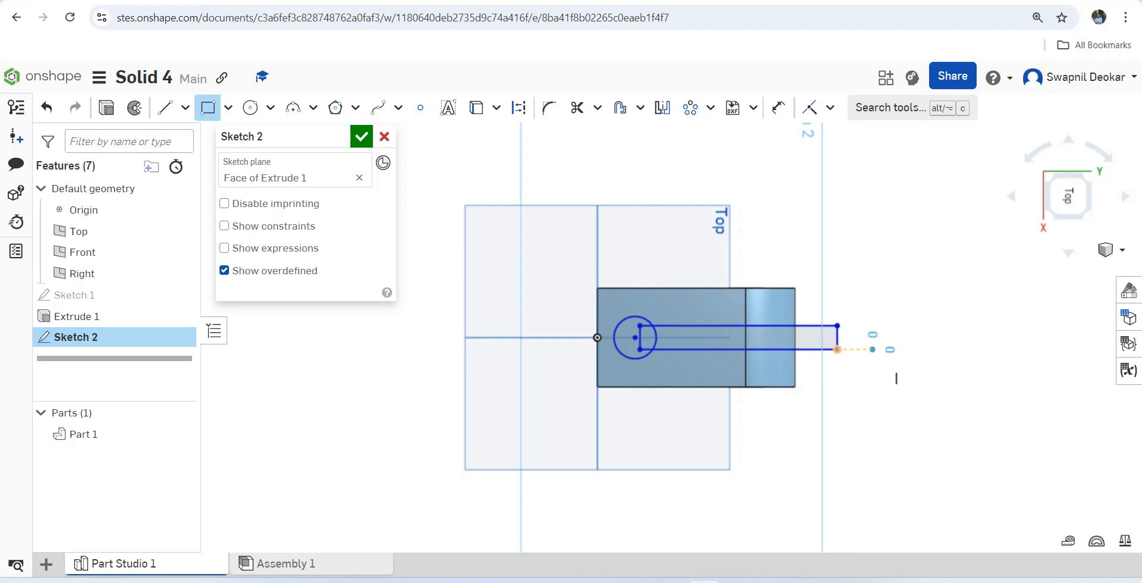
key("Escape")
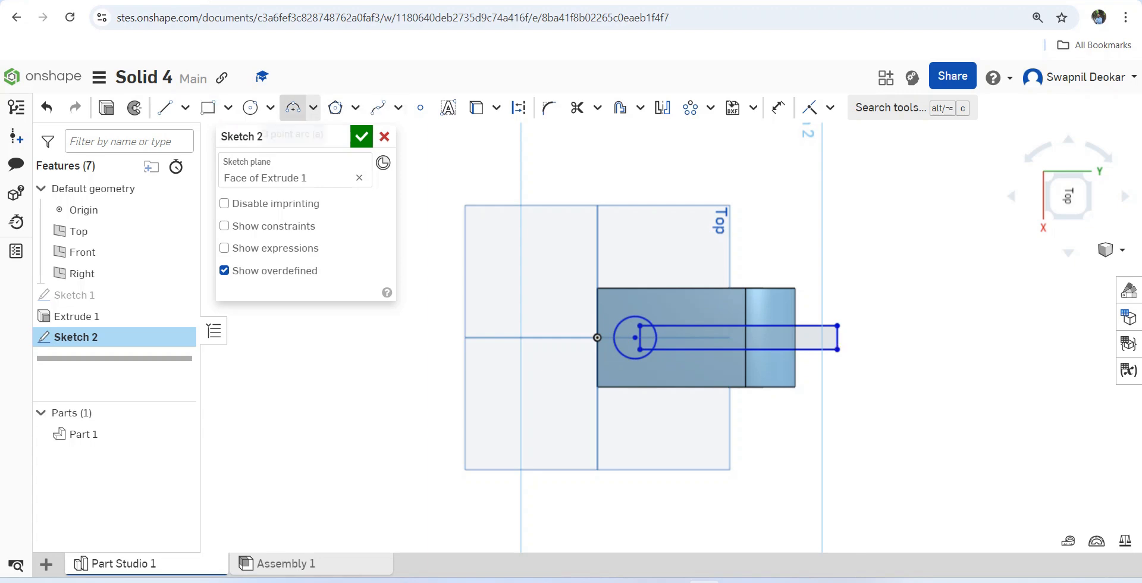
Step: Dimension the circle's diameter as 28 mm
left_click(778, 107)
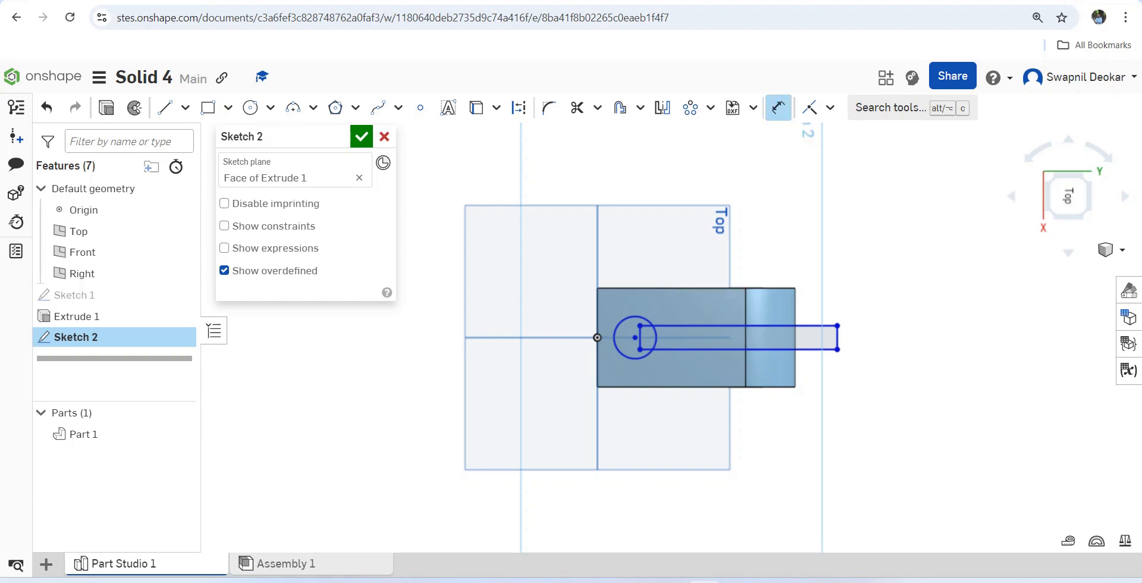
scroll(655, 297, "up", 3)
left_click(655, 328)
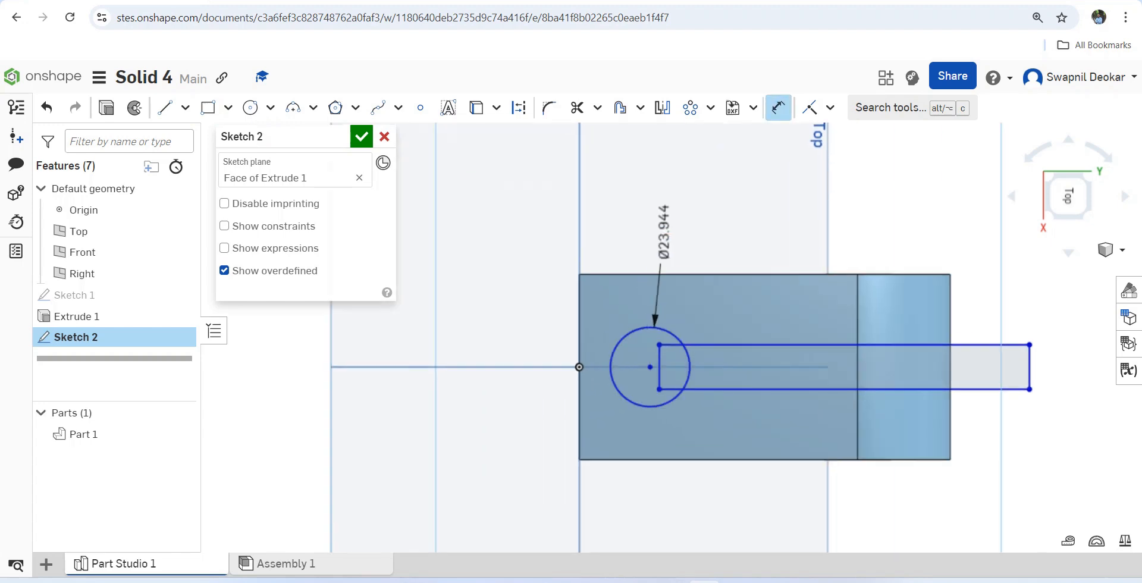
left_click(696, 217)
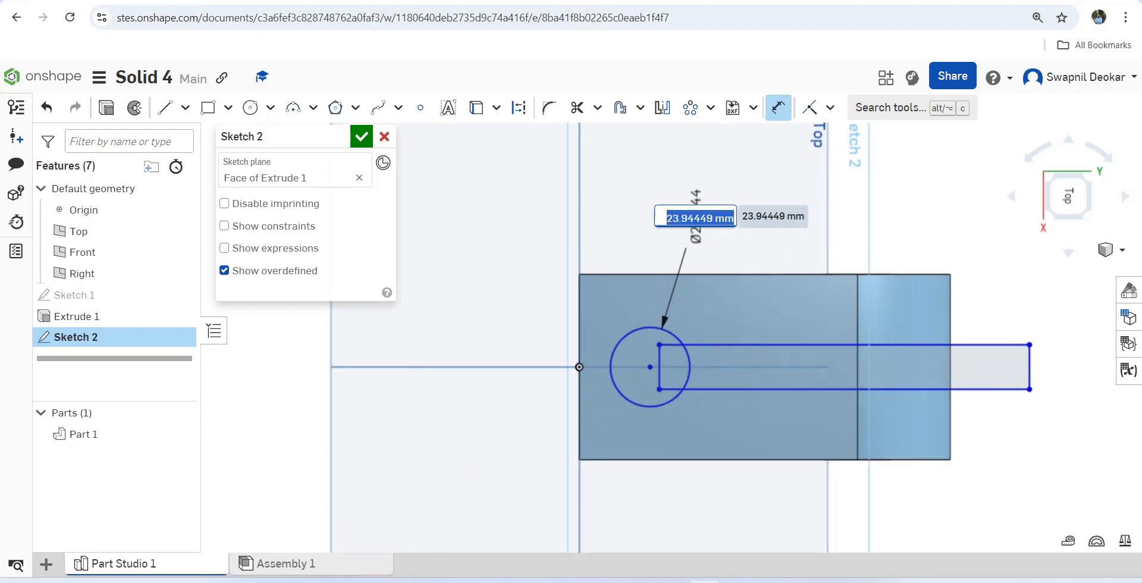
type("28")
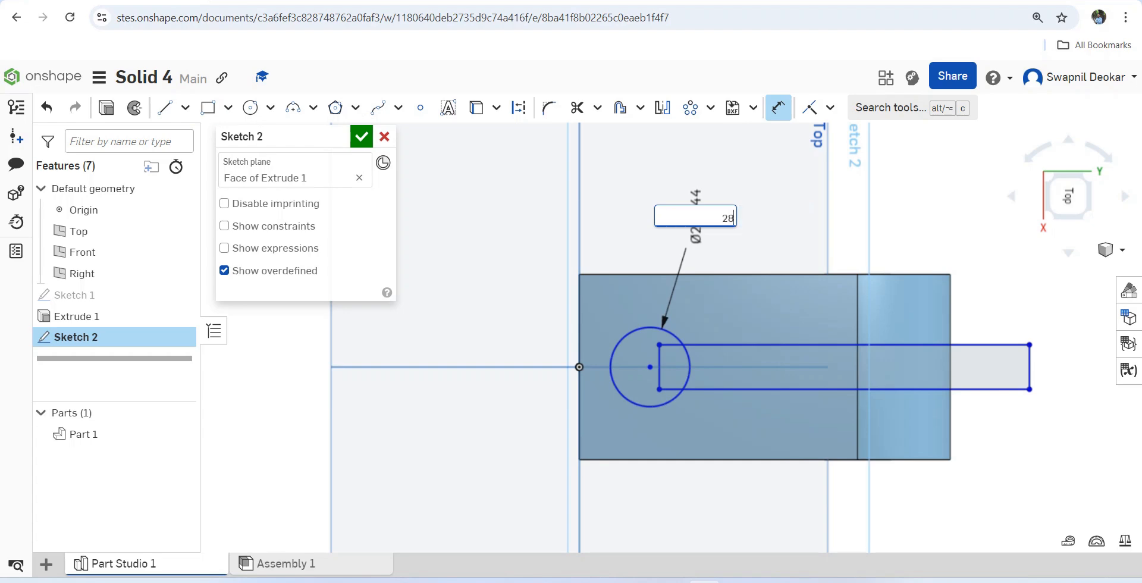
key("Return")
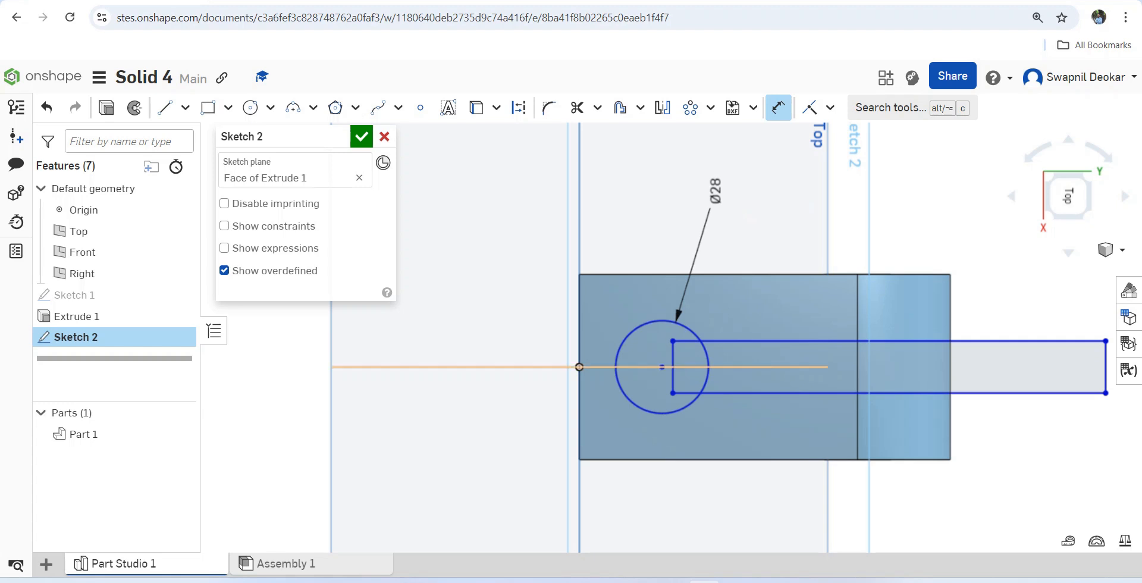
Step: Dimension the circle's centre 28 mm horizontally from the origin
left_click(662, 367)
left_click(579, 367)
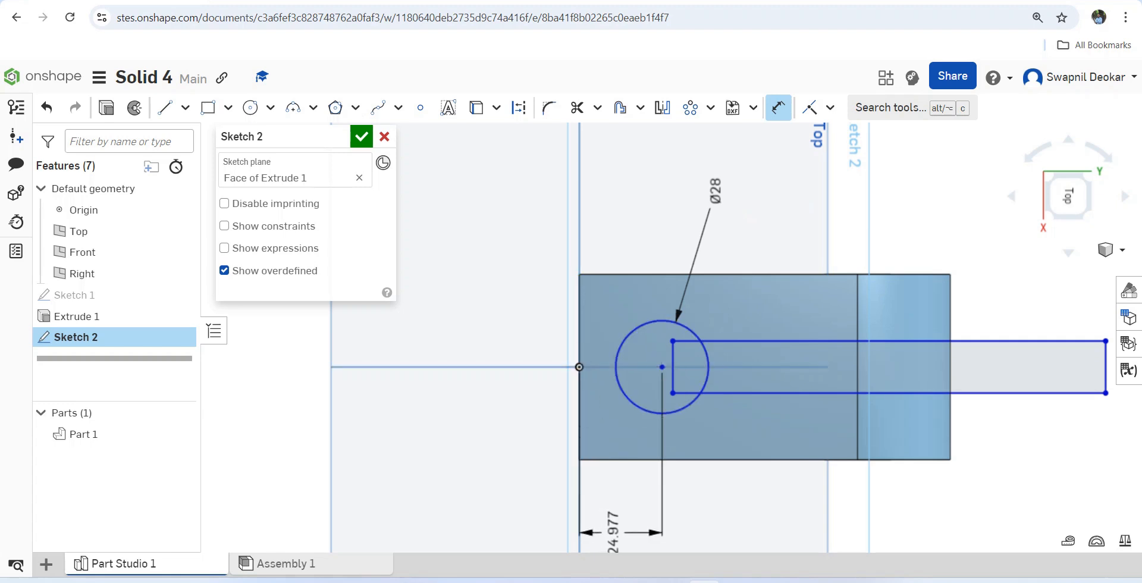
left_click(612, 532)
type("28")
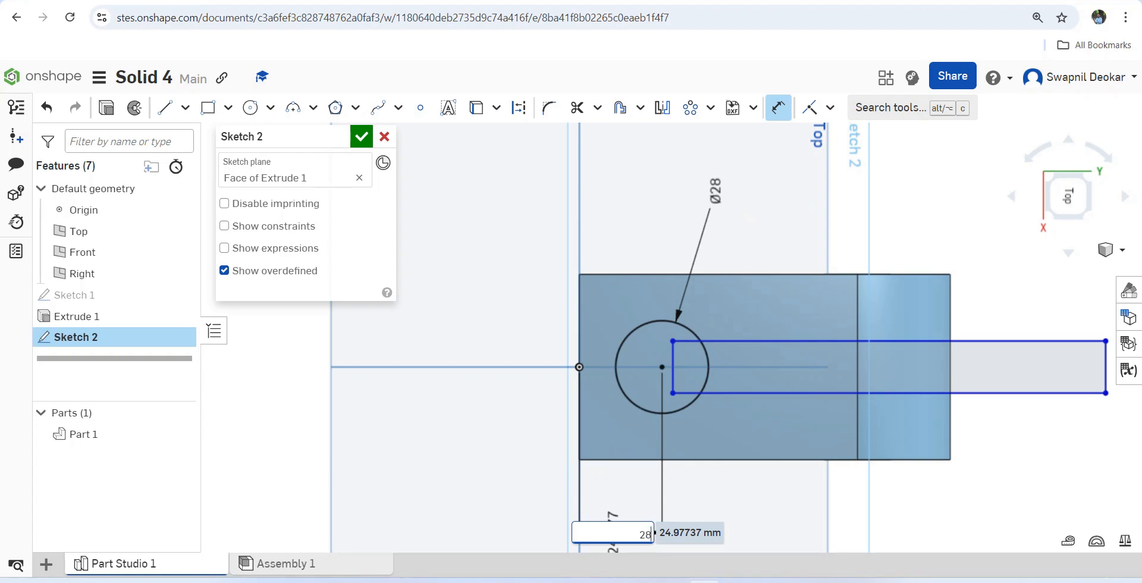
key("Return")
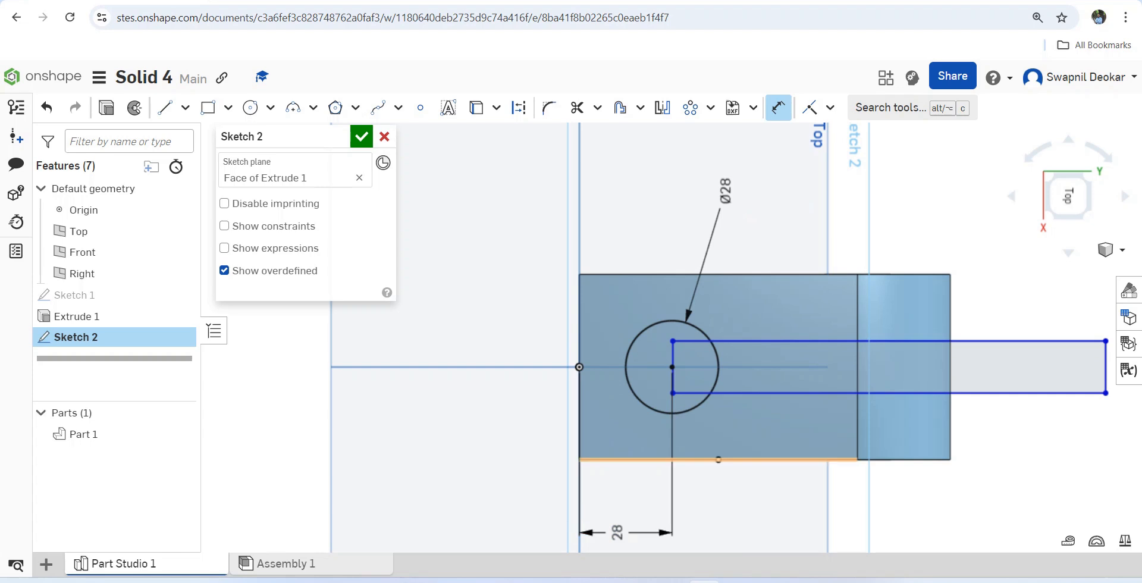
Step: Dimension the distance between the rectangle's two long edges as 6 mm
left_click(795, 393)
left_click(798, 341)
left_click(899, 224)
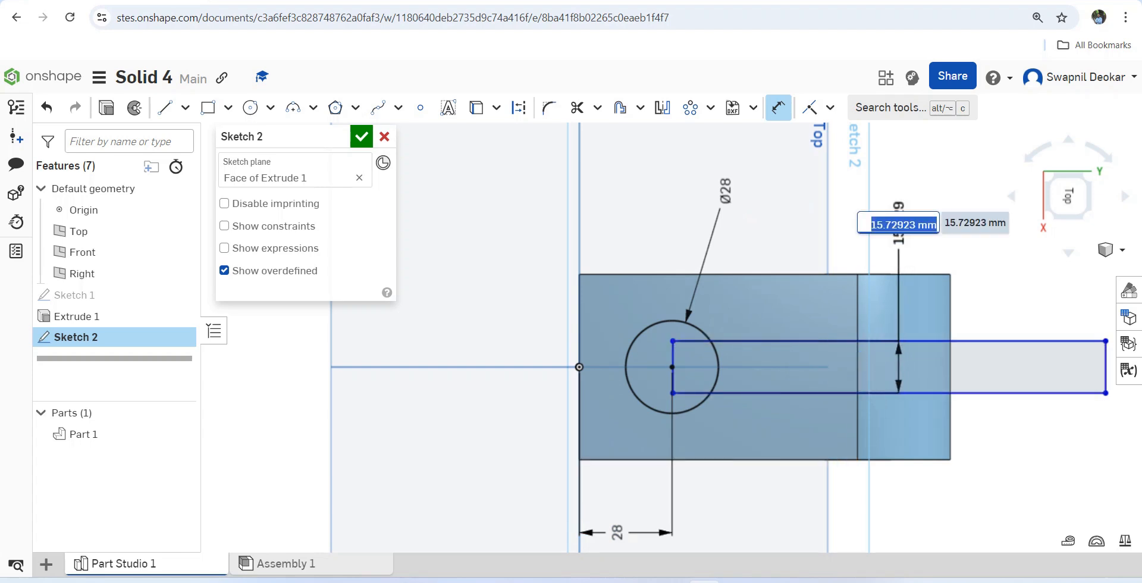
type("14")
key("Return")
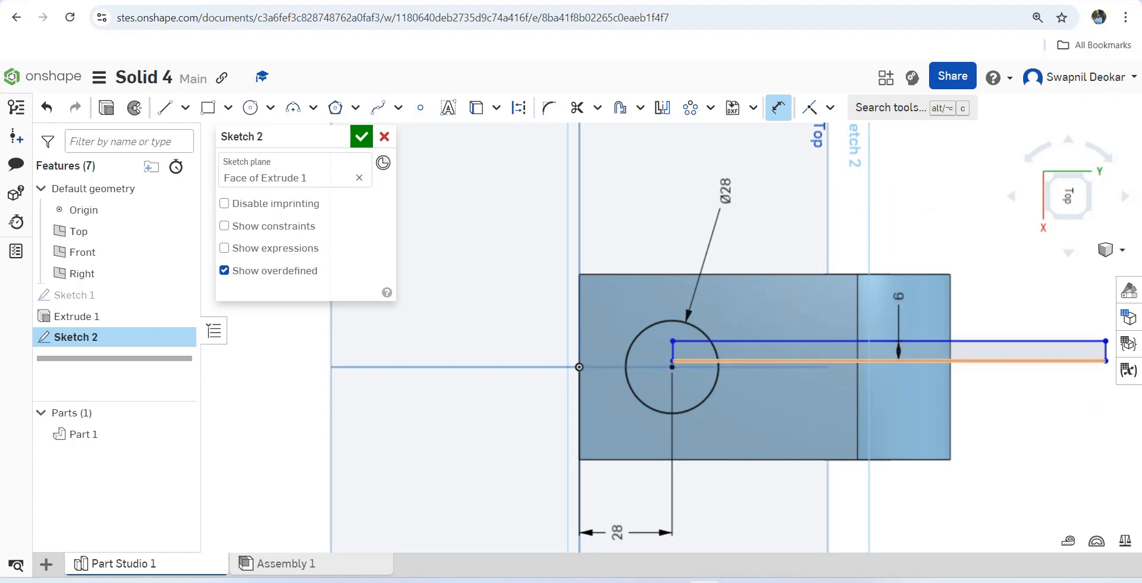
Step: Dimension the rectangle's upper long edge 3 mm from the horizontal centreline through the circle's centre
left_click(781, 341)
left_click(786, 367)
left_click(789, 227)
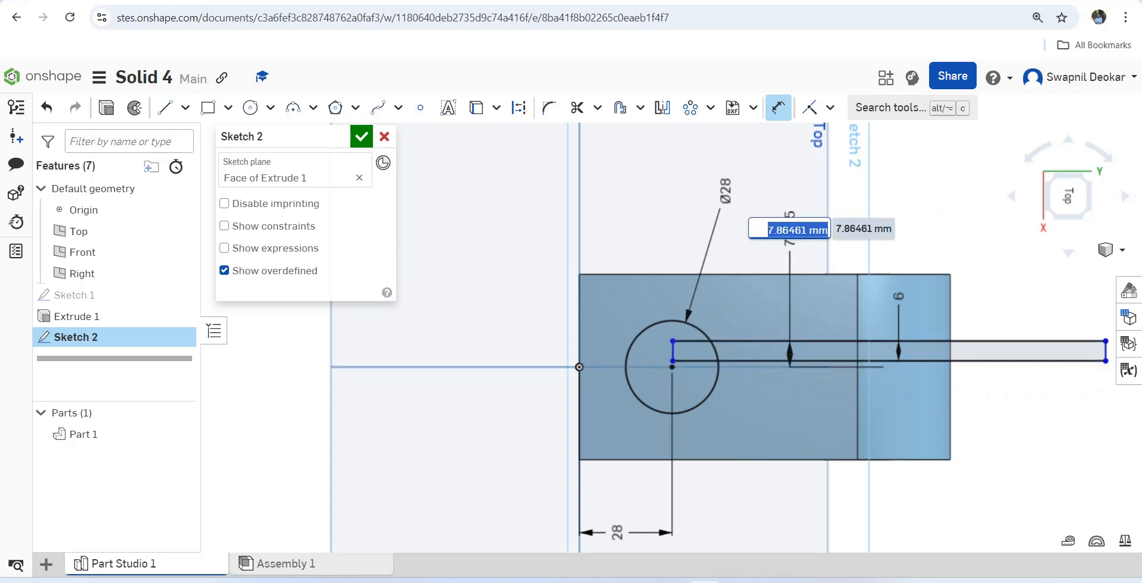
type("3")
key("Return")
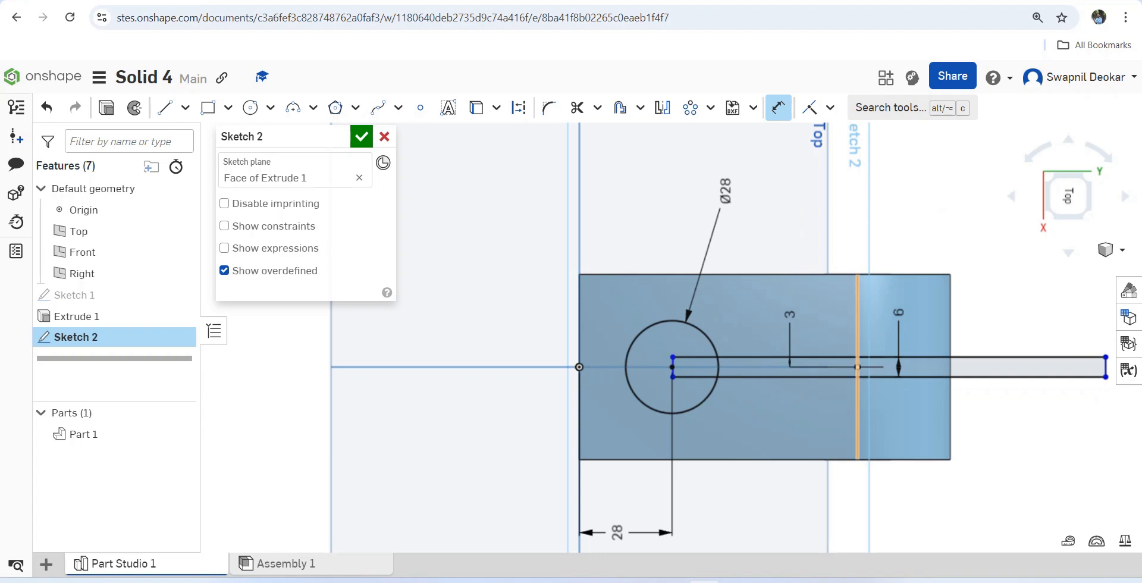
Step: Delete the rectangle's 3 mm offset dimension and turn on the display of sketch constraints
scroll(842, 345, "down", 2)
key("Delete")
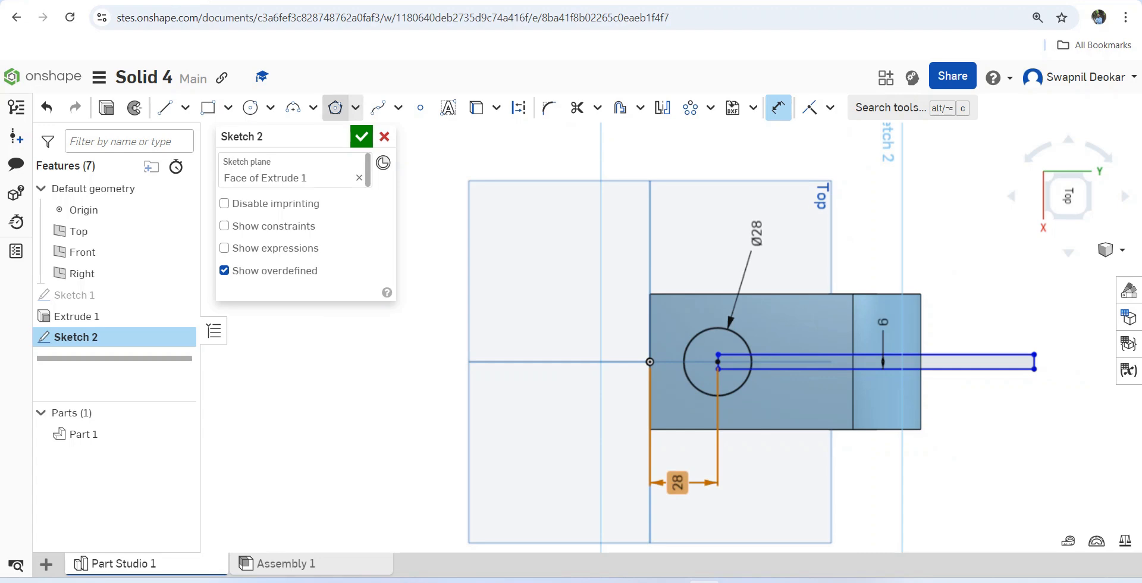
left_click(225, 226)
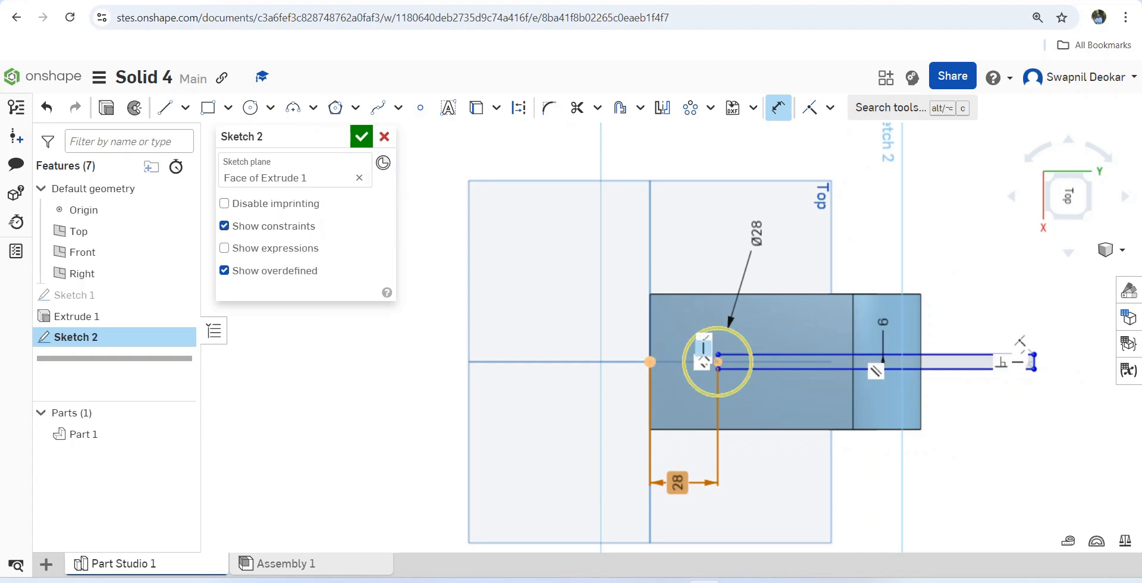
Step: Trim away the part of the rectangle that lies inside the circle
scroll(710, 369, "up", 3)
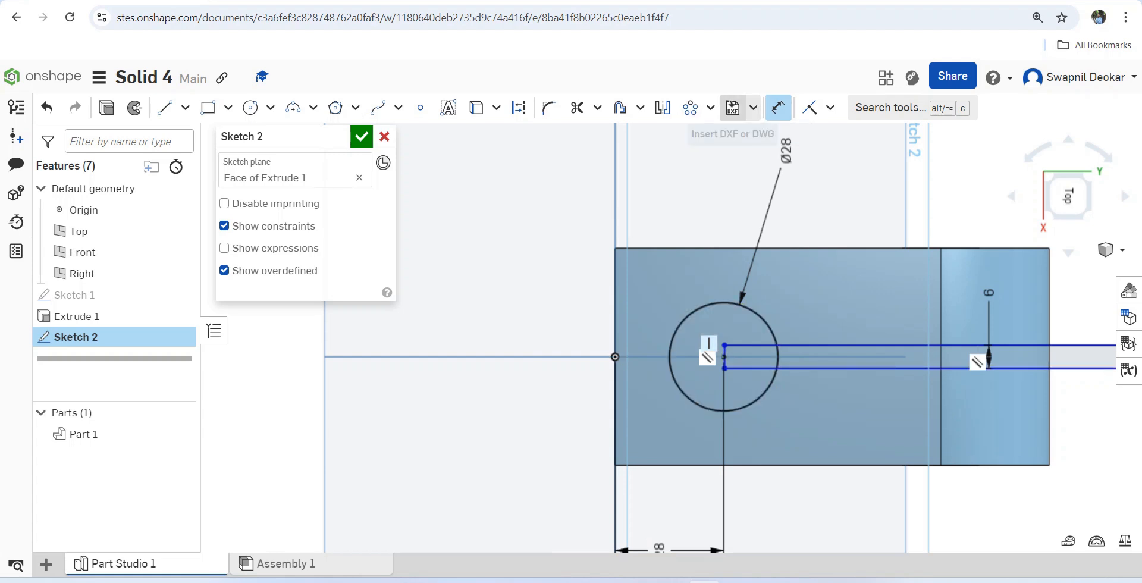
left_click(576, 107)
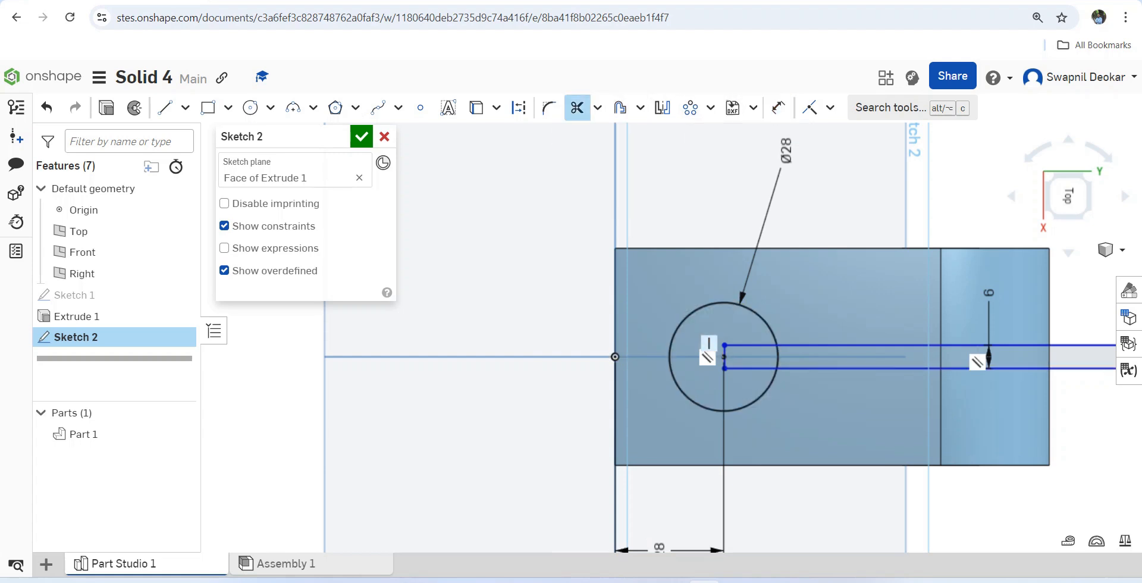
mouse_move(728, 333)
left_mouse_down()
mouse_move(747, 356)
mouse_move(741, 386)
mouse_move(711, 366)
mouse_move(731, 351)
left_mouse_up()
scroll(673, 379, "down", 3)
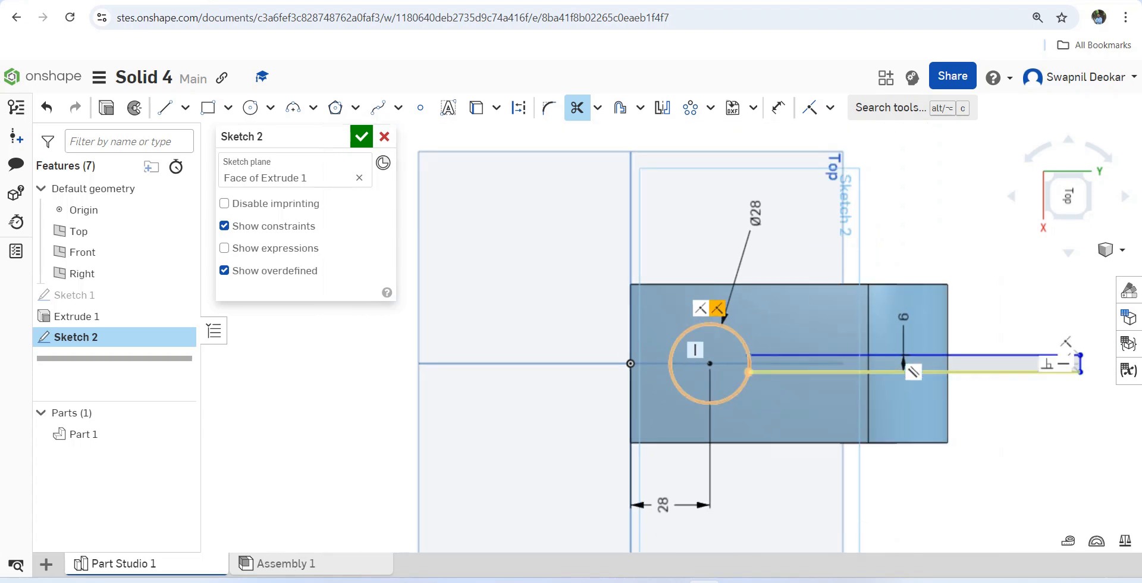
Step: Delete the coincident constraints tying the two long lines to the circle, and trim the circle's arc between those lines
key("Delete")
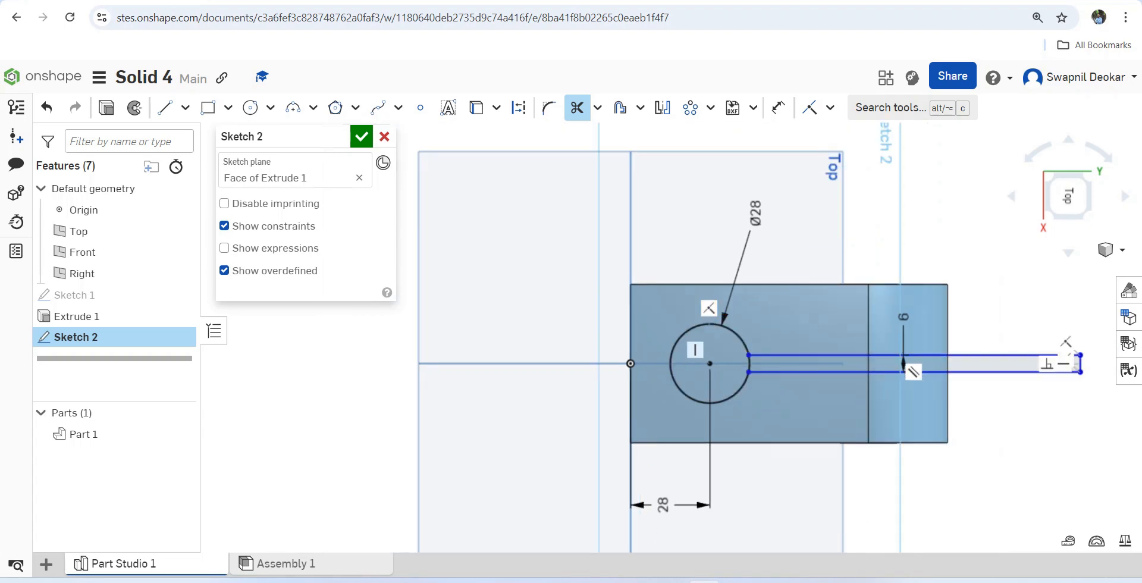
left_click(709, 309)
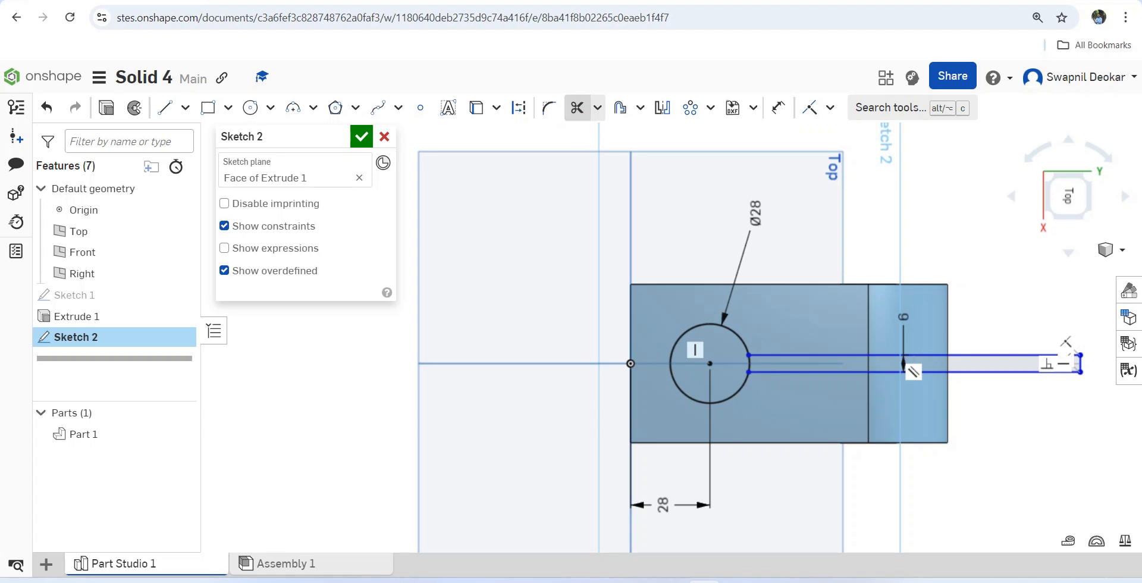
scroll(767, 388, "up", 3)
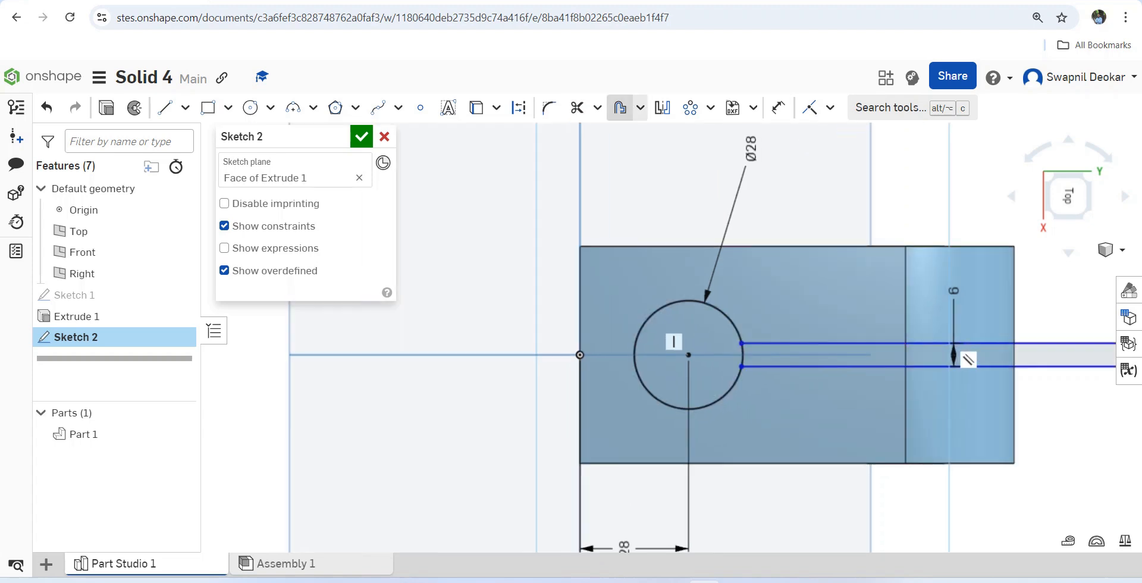
left_click(577, 107)
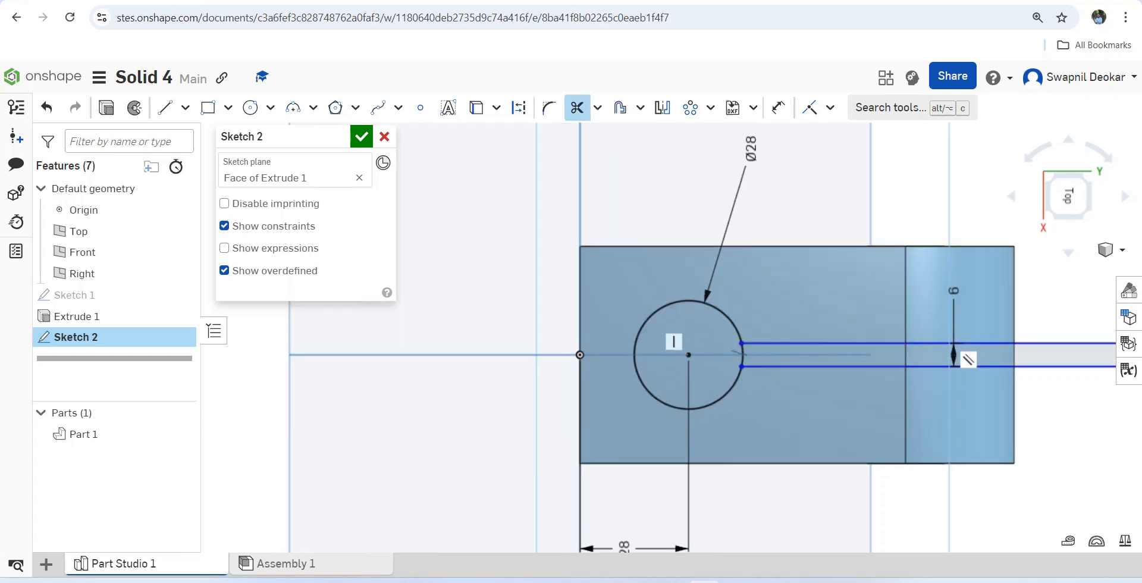
scroll(722, 362, "down", 4)
scroll(937, 359, "up", 3)
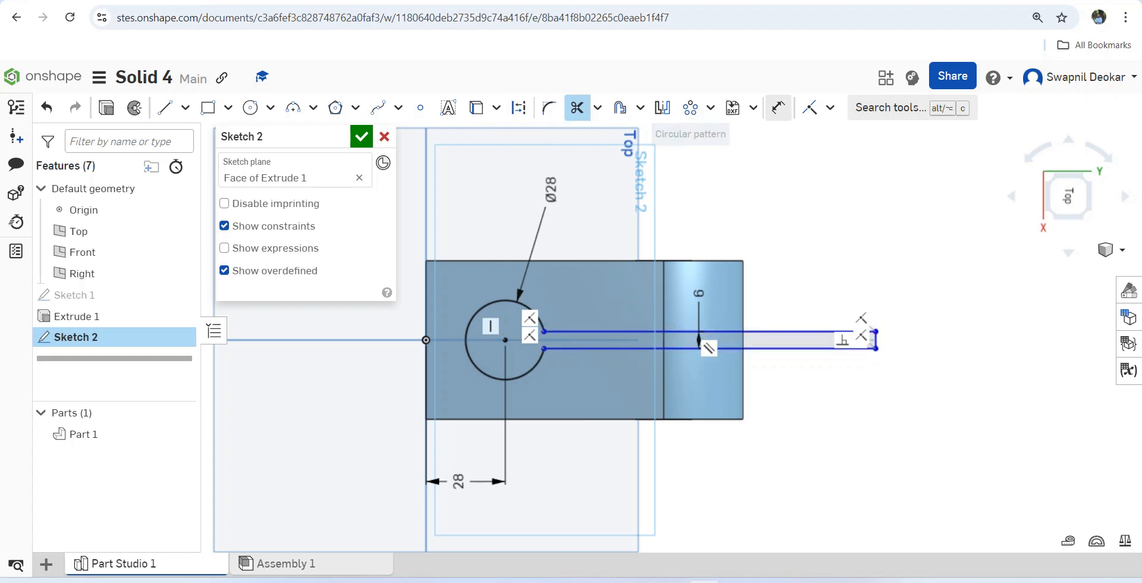
Step: Dimension the slot's short end line 56+28 mm from the circle's centre and finish the sketch
left_click(779, 108)
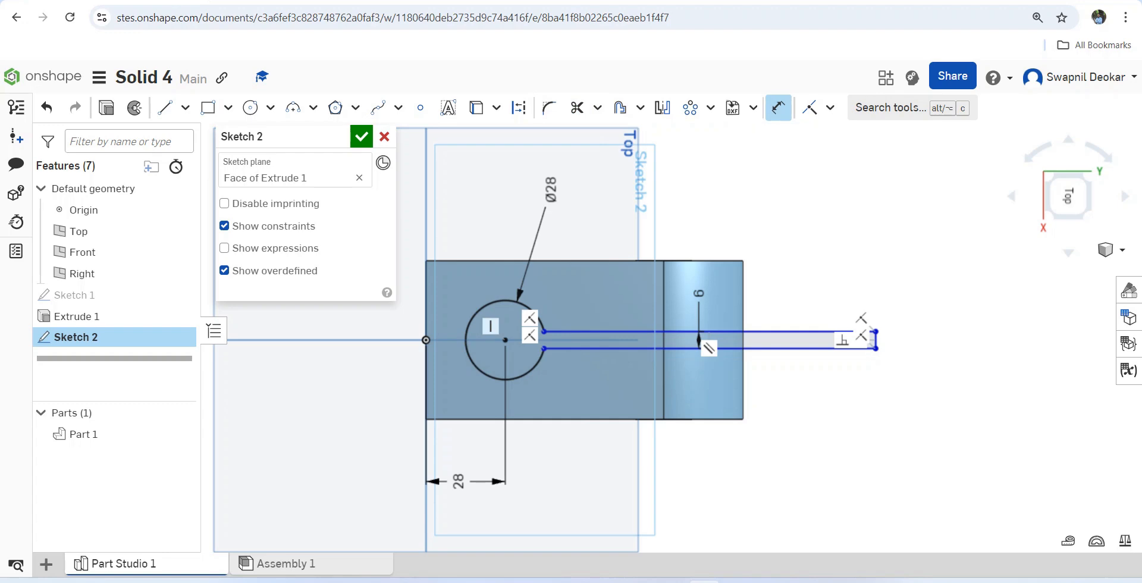
left_click(875, 340)
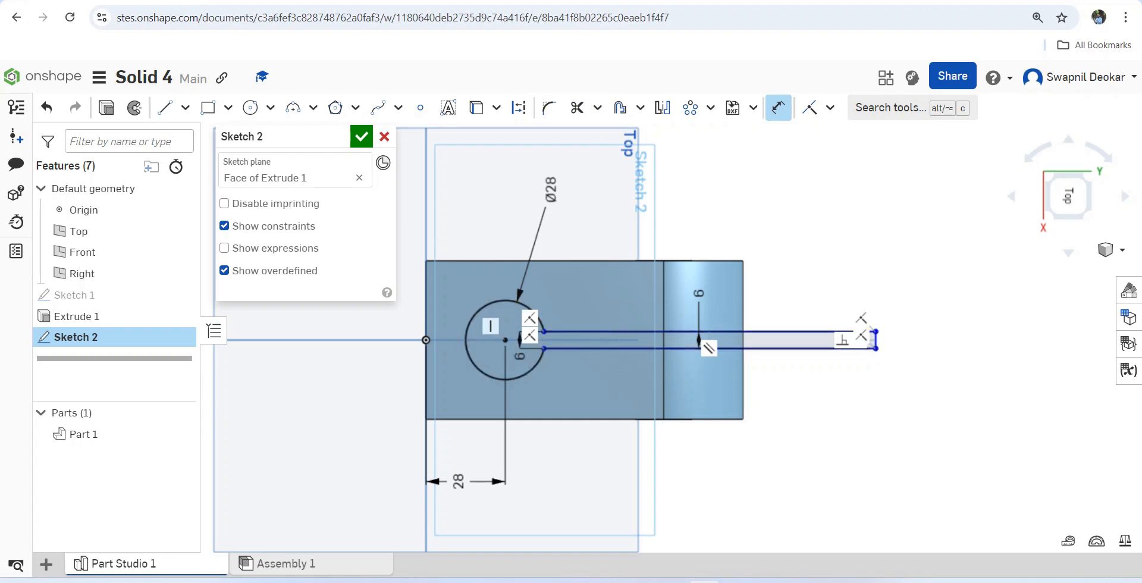
left_click(504, 341)
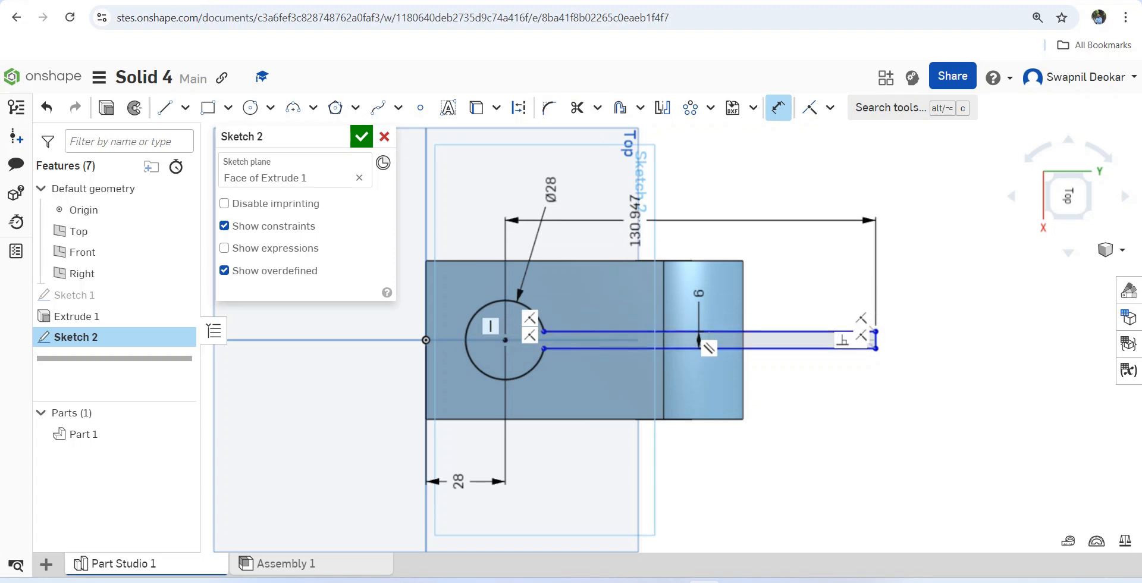
left_click(635, 222)
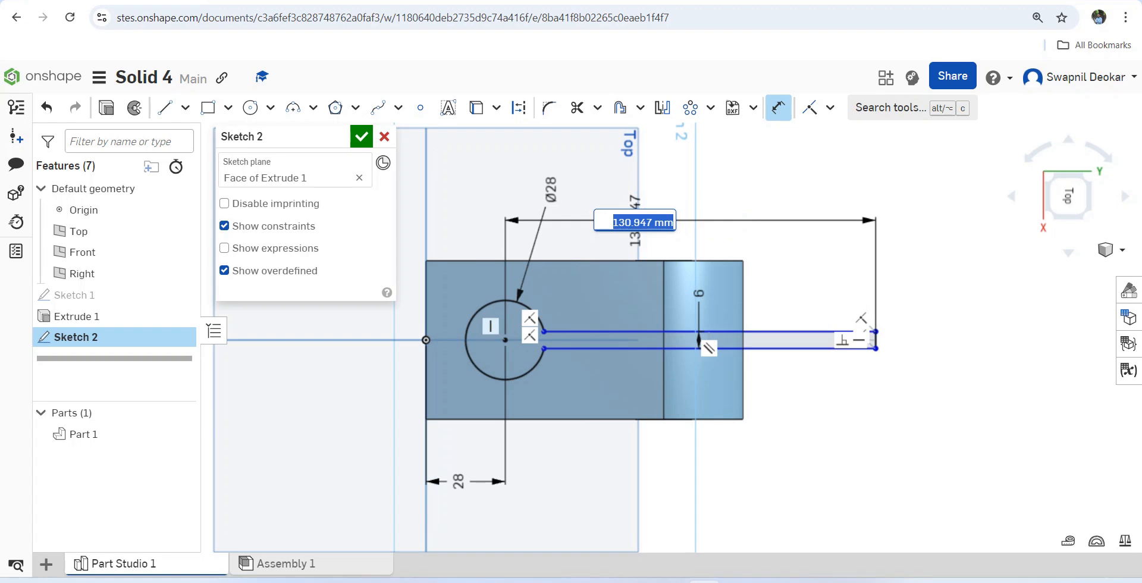
type("56+28")
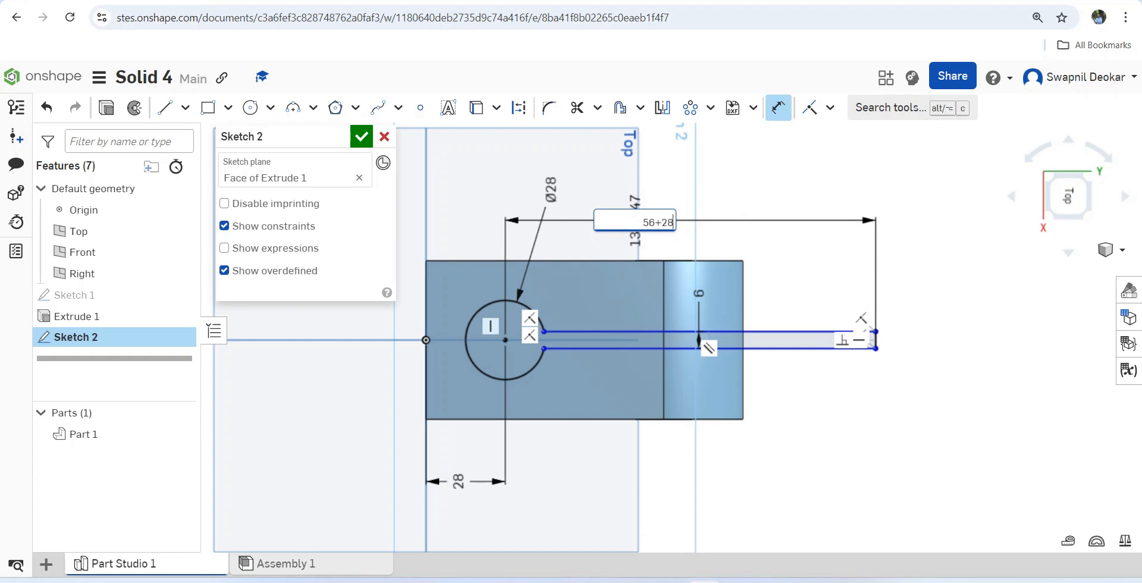
key("Return")
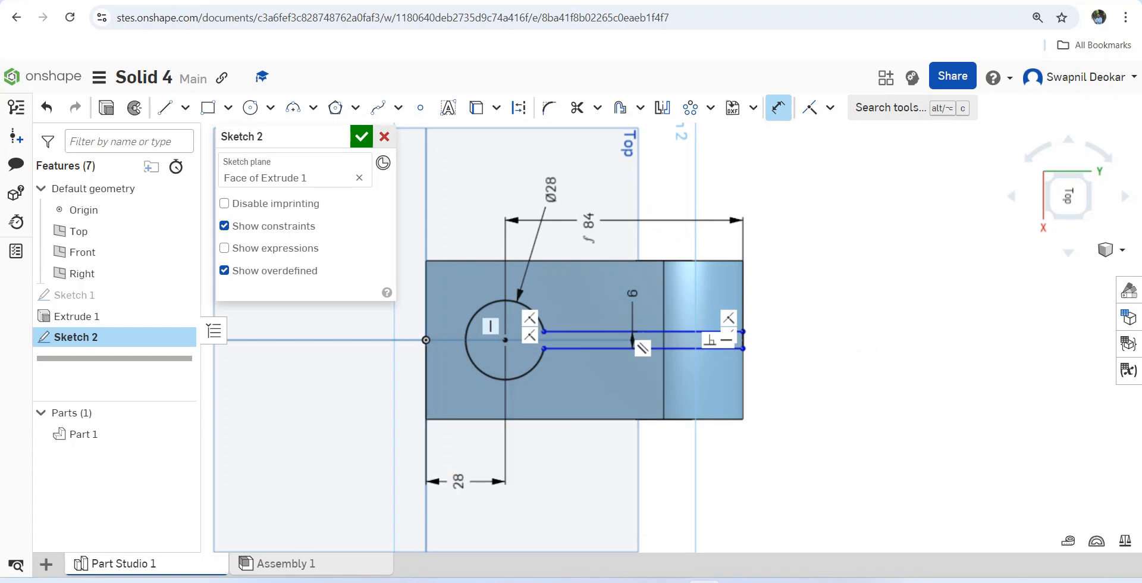
left_click(361, 137)
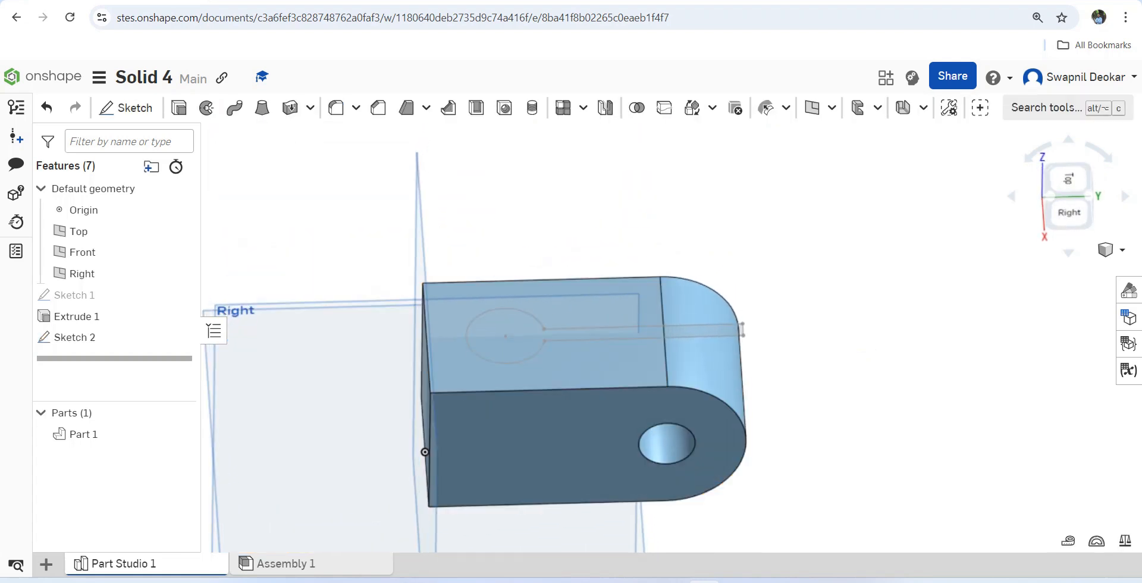
Step: Extrude the circle-and-slot sketch as a Remove cut with the Through all end type
left_click(179, 107)
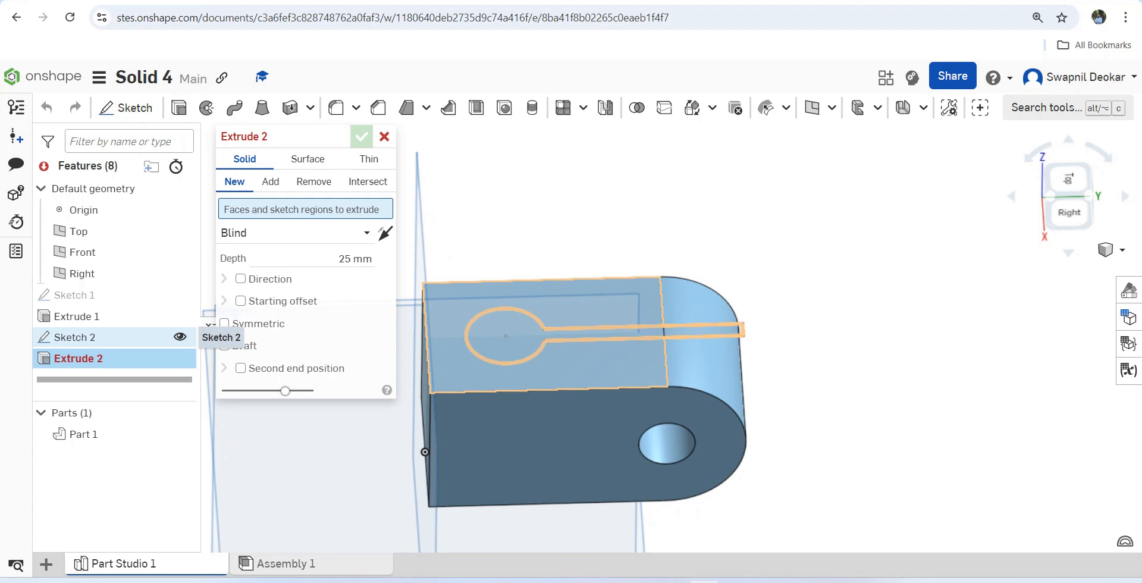
left_click(95, 336)
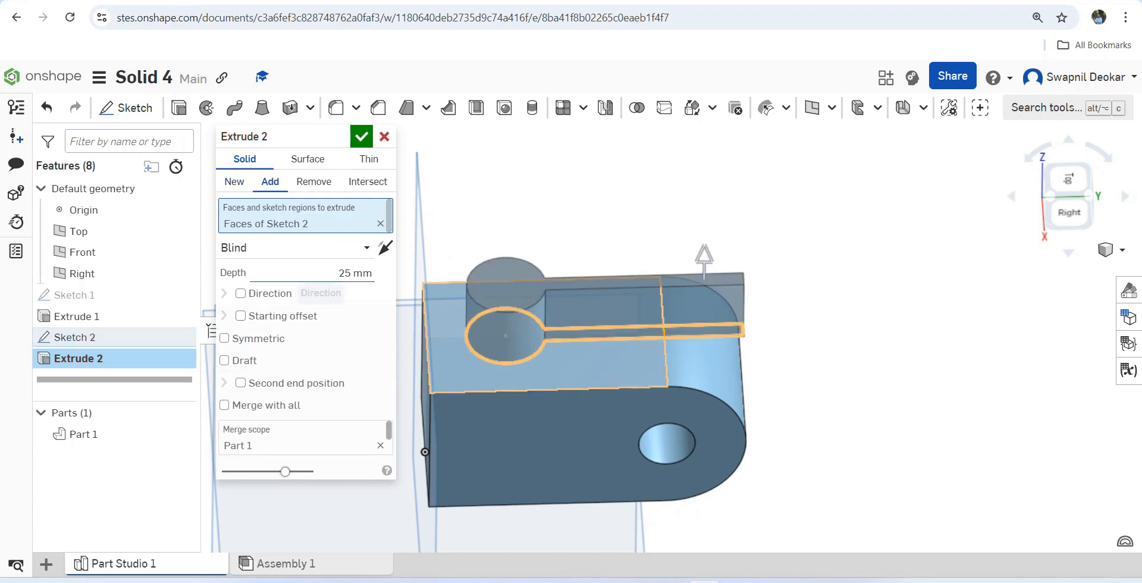
left_click(314, 182)
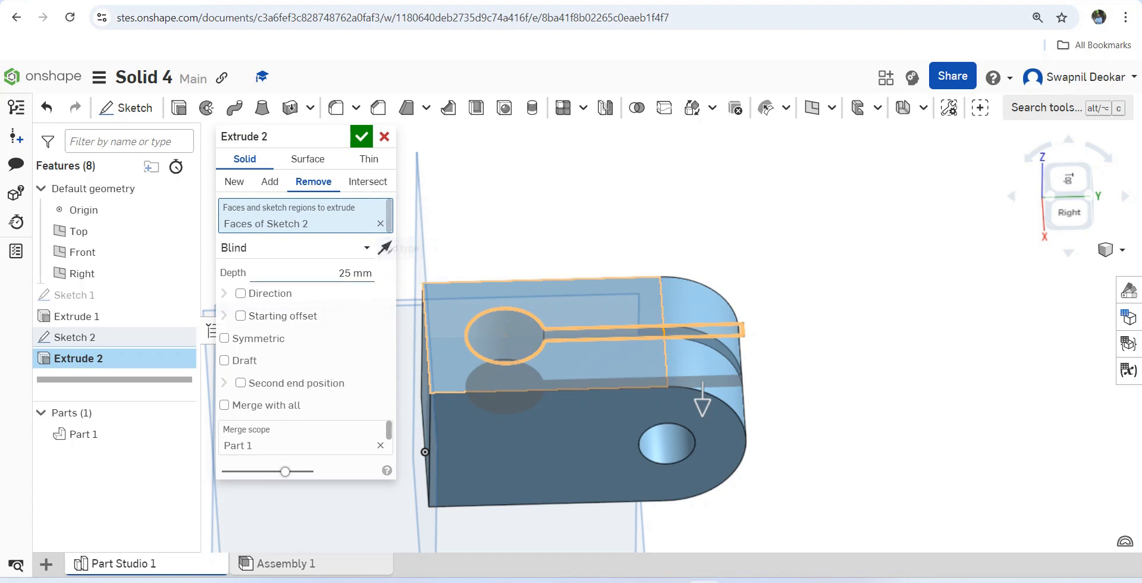
right_click_drag(815, 321, 821, 399)
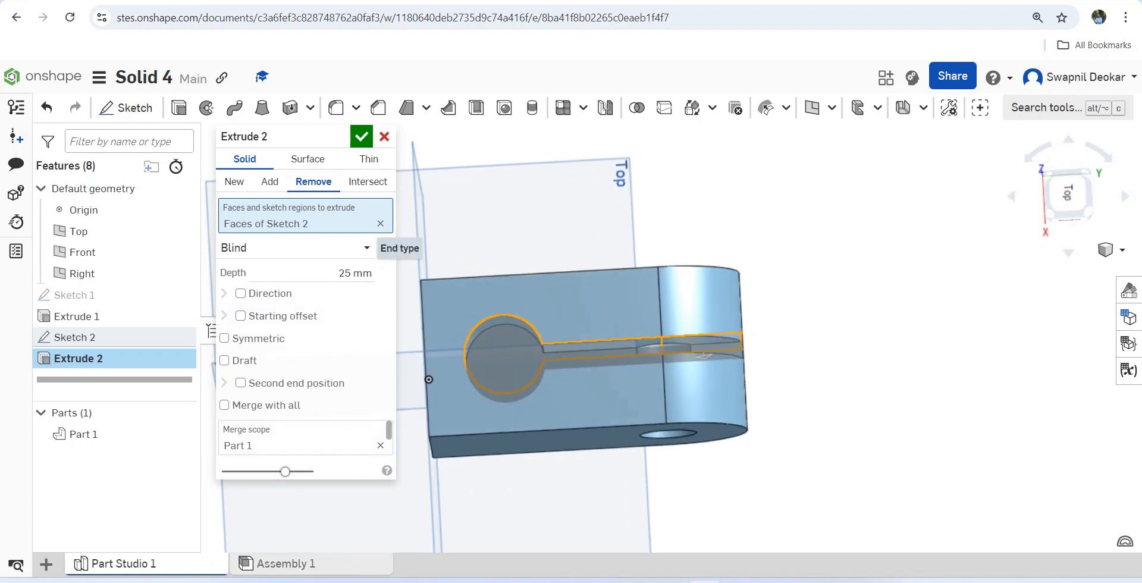
left_click(366, 247)
left_click(255, 380)
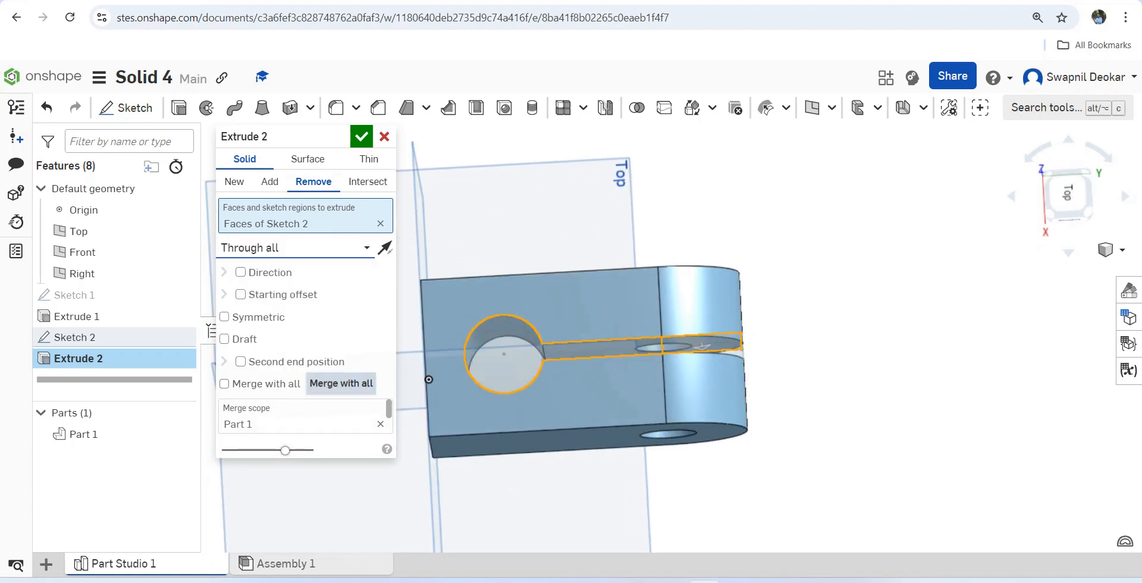
right_click_drag(417, 384, 451, 511)
mouse_move(535, 434)
right_mouse_down()
mouse_move(538, 387)
mouse_move(535, 446)
right_mouse_up()
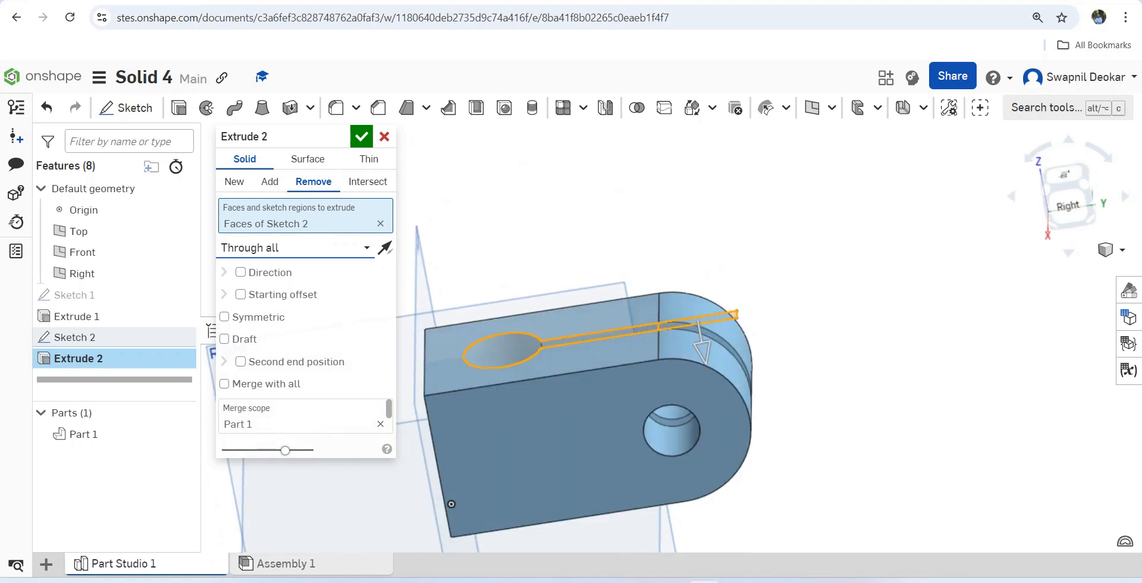
left_click(362, 137)
Step: Fillet the two vertical edges at the block's flat end, beside the large circular hole, with a 28 mm radius
right_click_drag(450, 503, 417, 474)
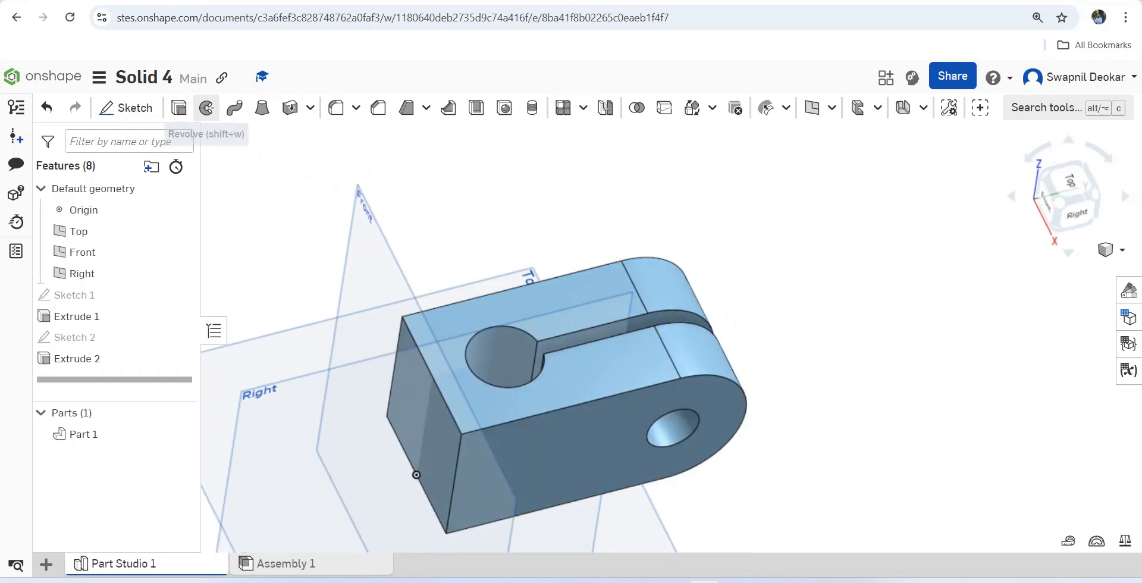
left_click(336, 107)
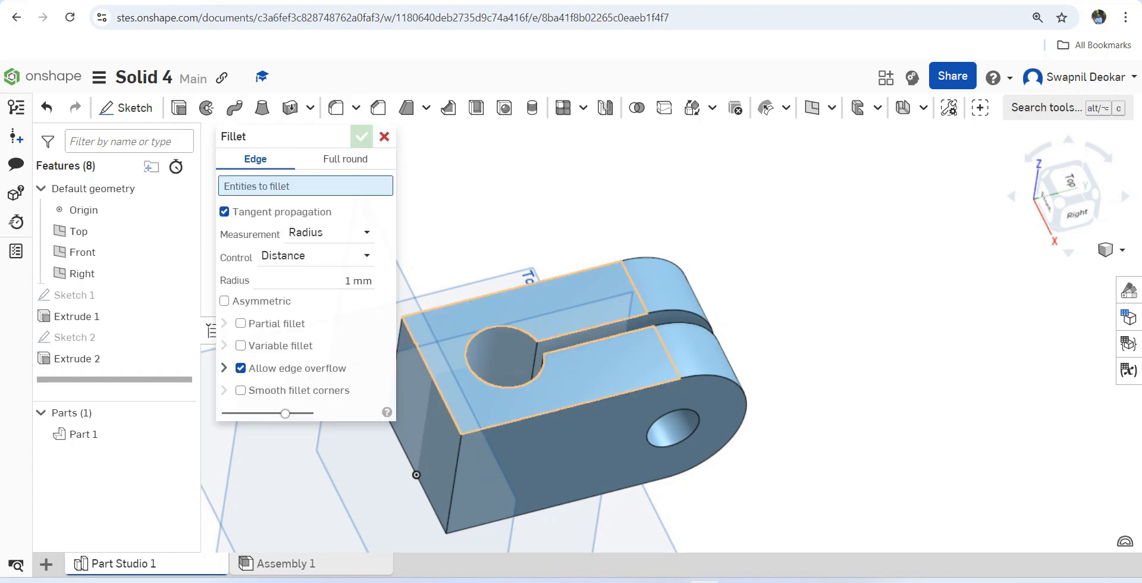
left_click(455, 470)
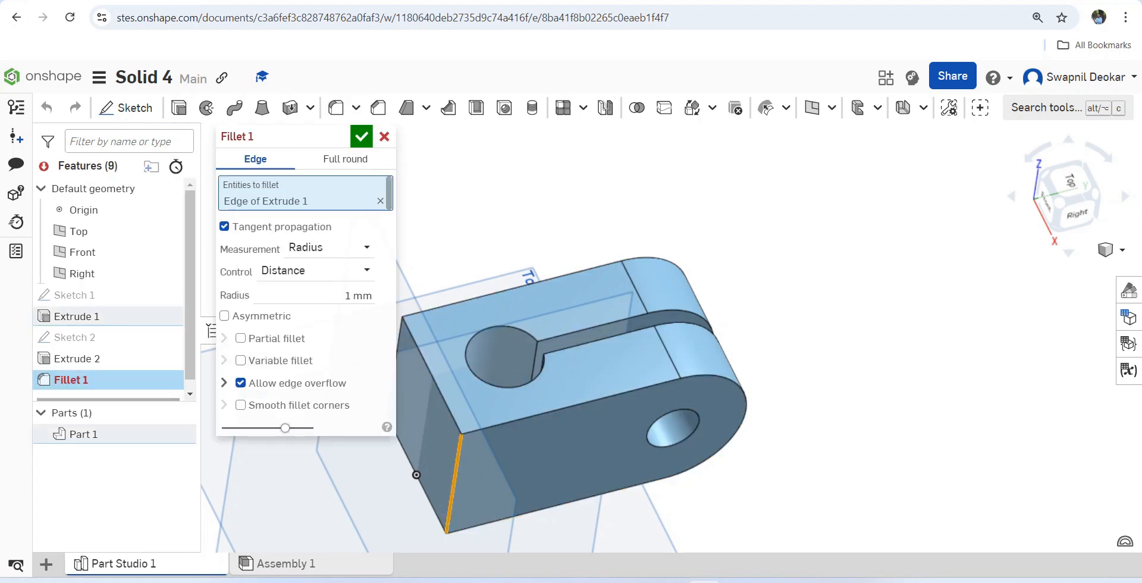
left_click(357, 296)
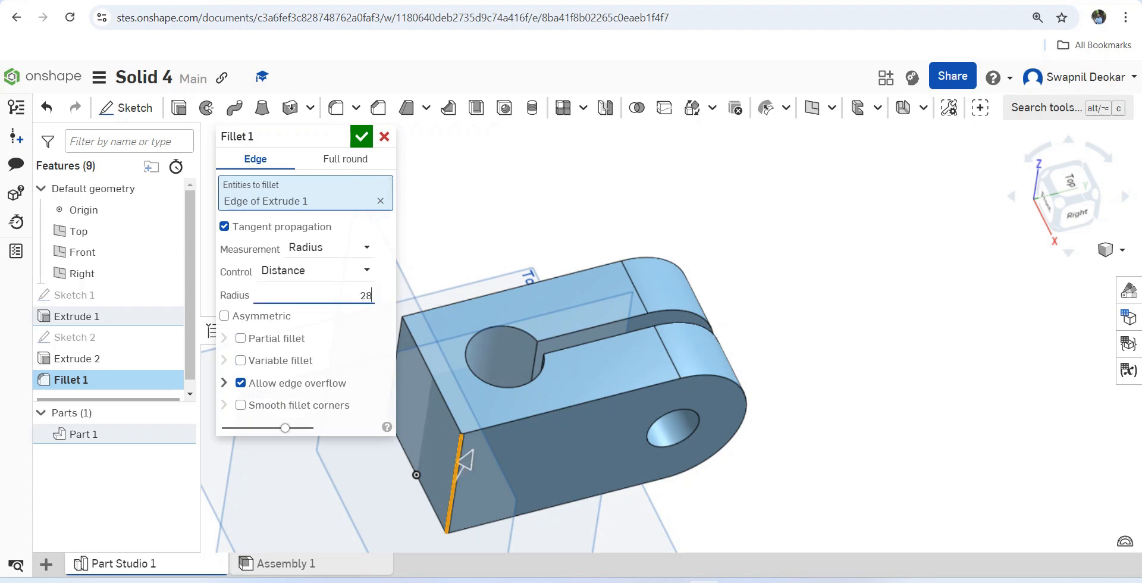
key("Return")
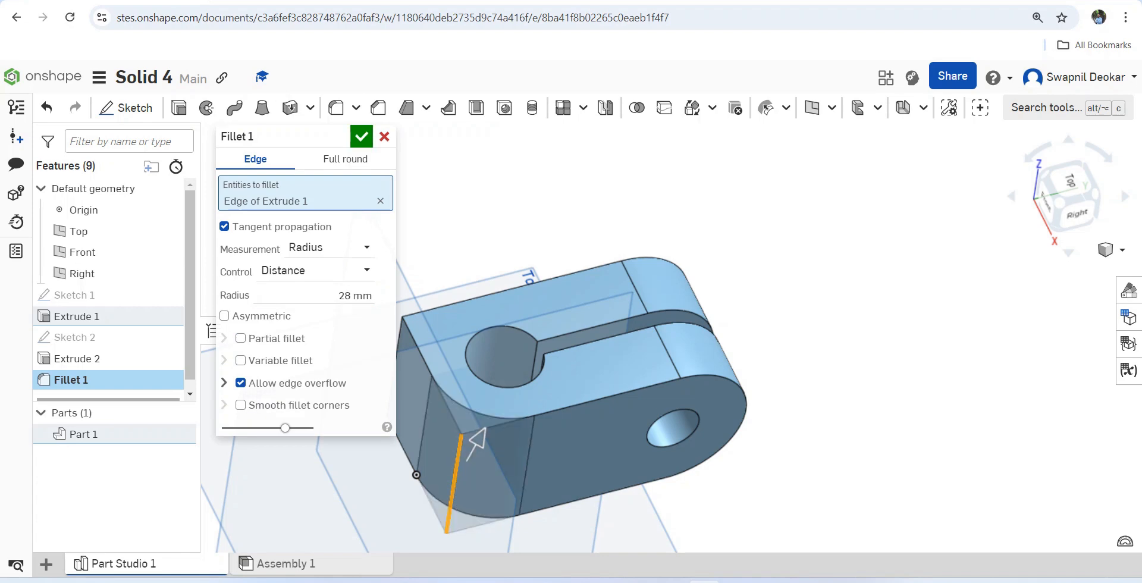
right_click_drag(485, 428, 534, 454)
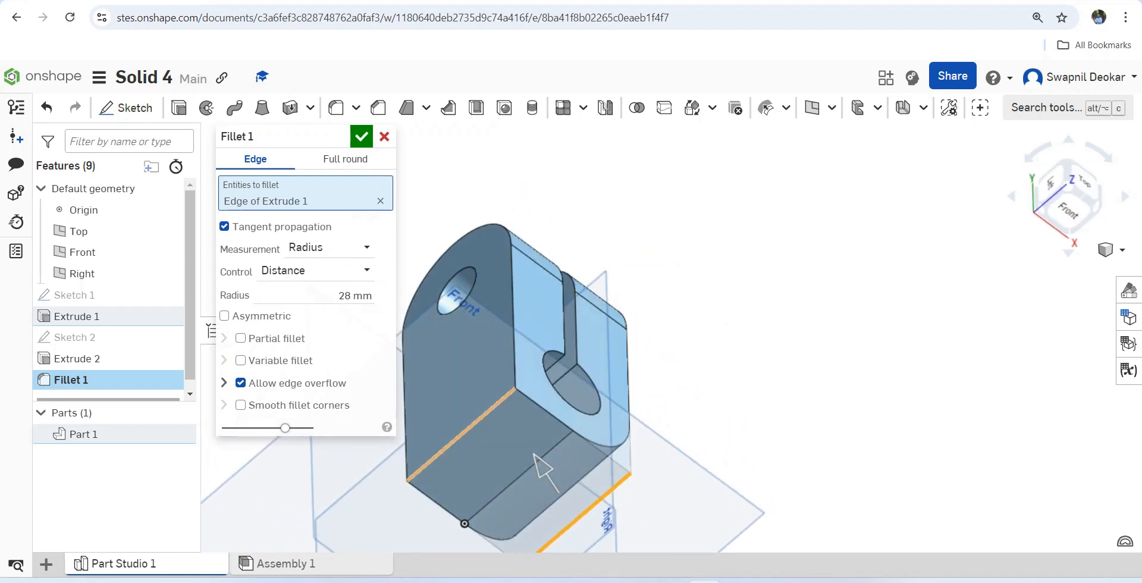
left_click(467, 430)
right_click_drag(702, 381, 494, 366)
right_click_drag(482, 424, 476, 423)
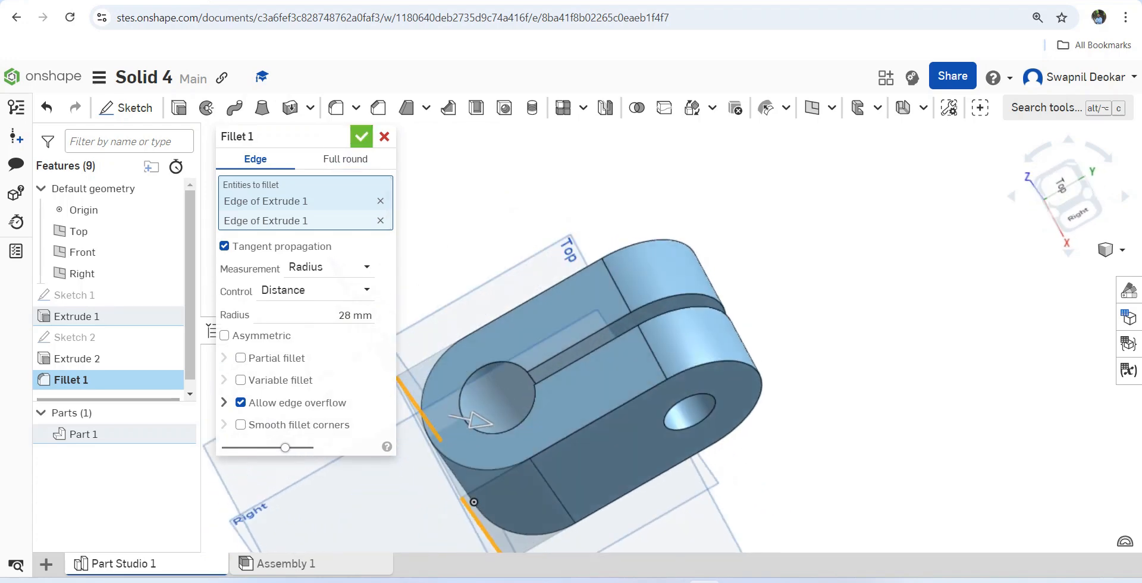
key("Return")
Step: Show the part in the isometric view and enlarge it for inspection
left_click(1112, 249)
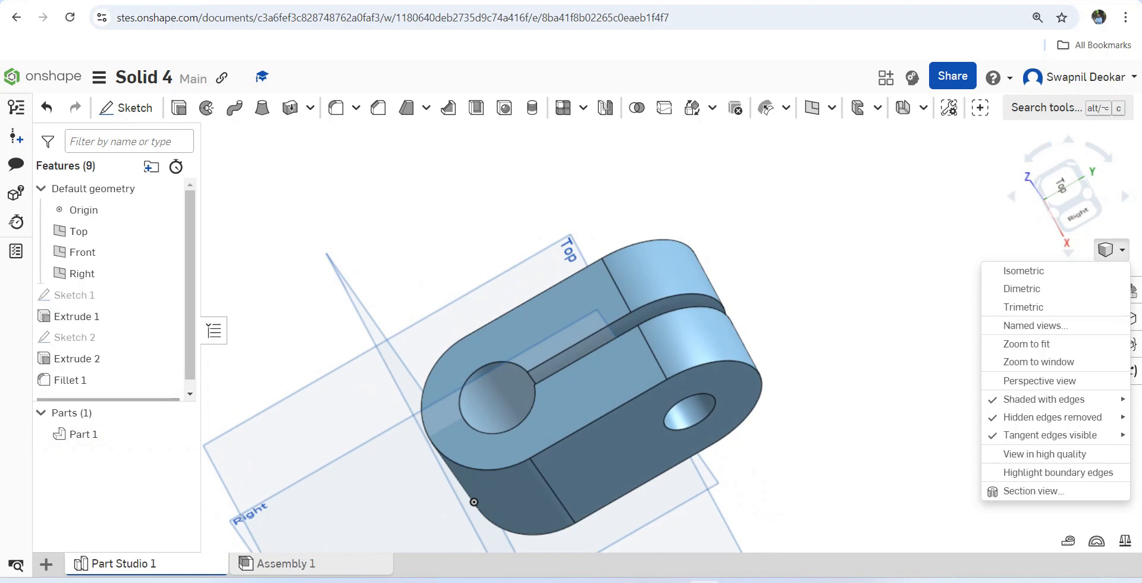
left_click(1023, 270)
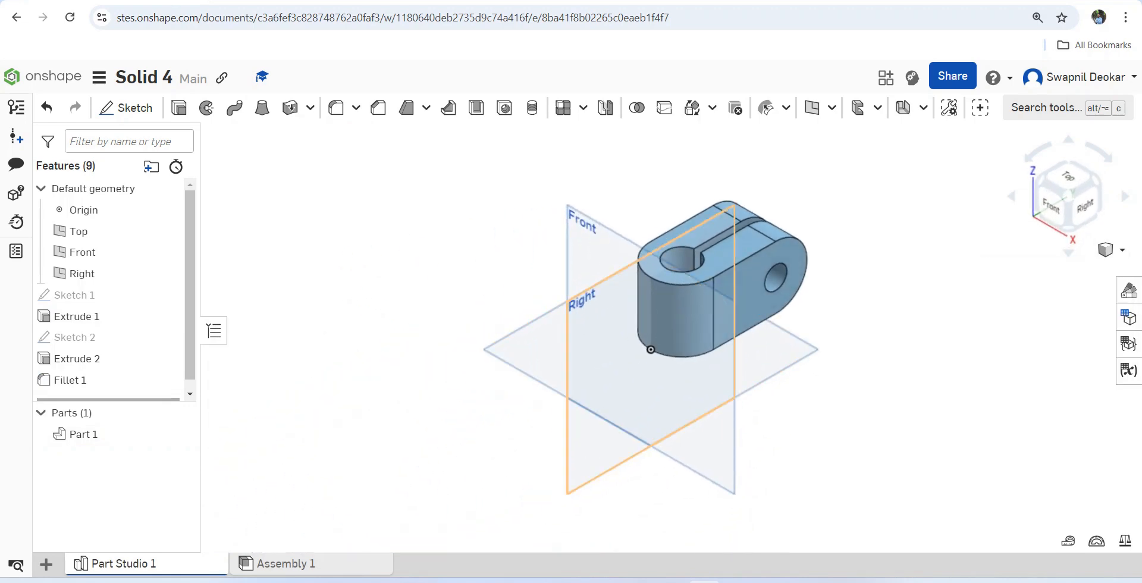
scroll(714, 212, "up", 2)
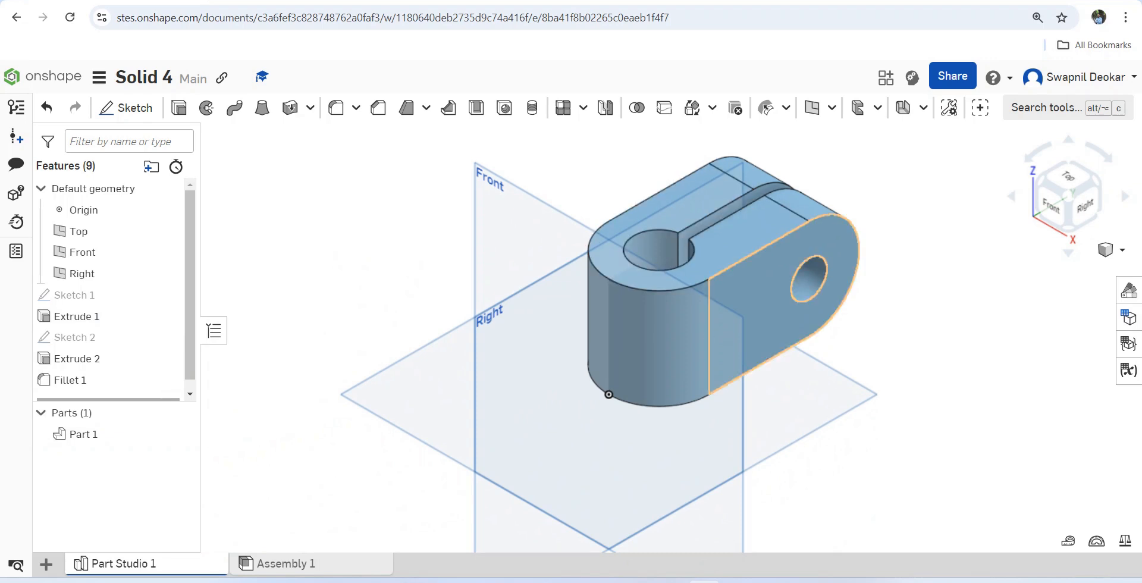